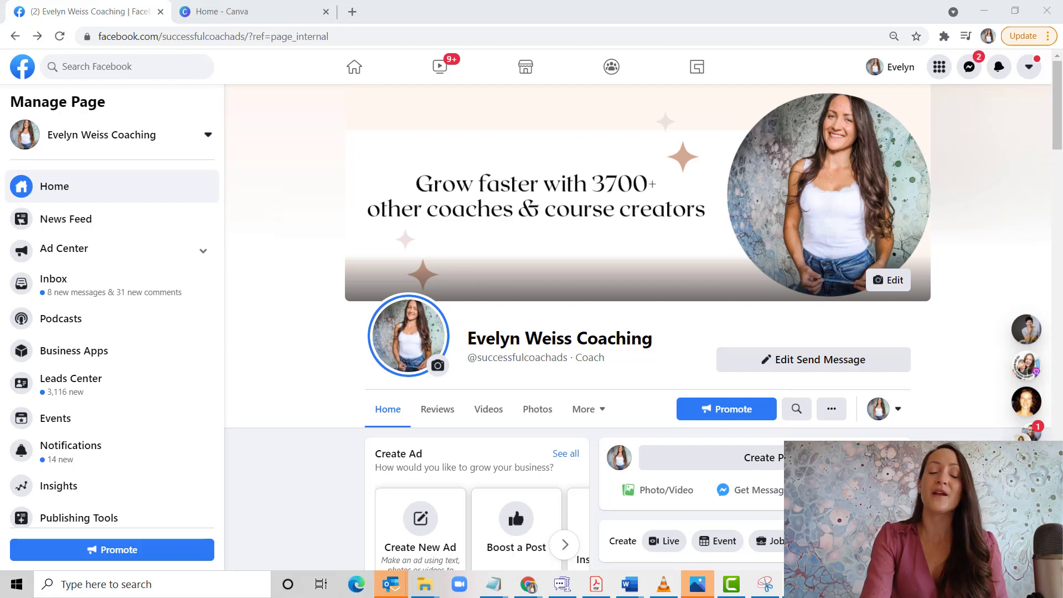
Step: Start creating a new live video event from the Page's live video option
scroll(743, 468, "down", 2)
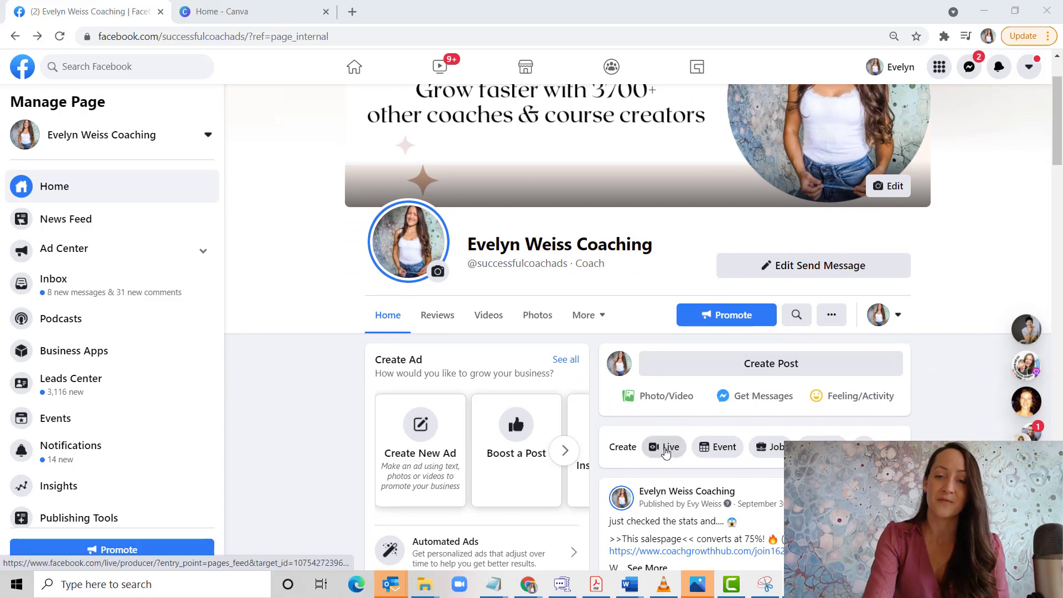
left_click(666, 453)
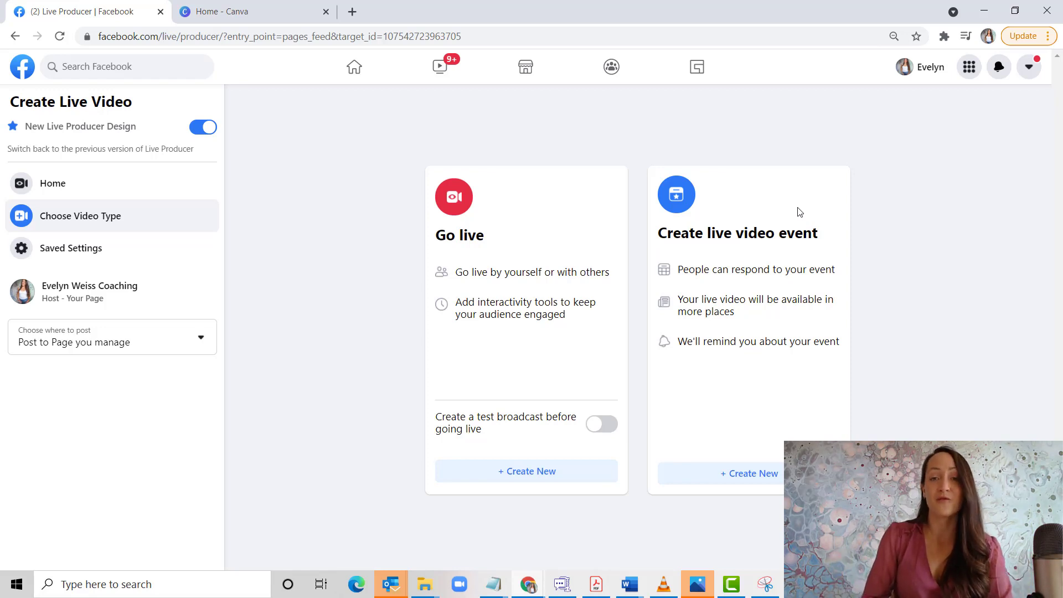
left_click(741, 475)
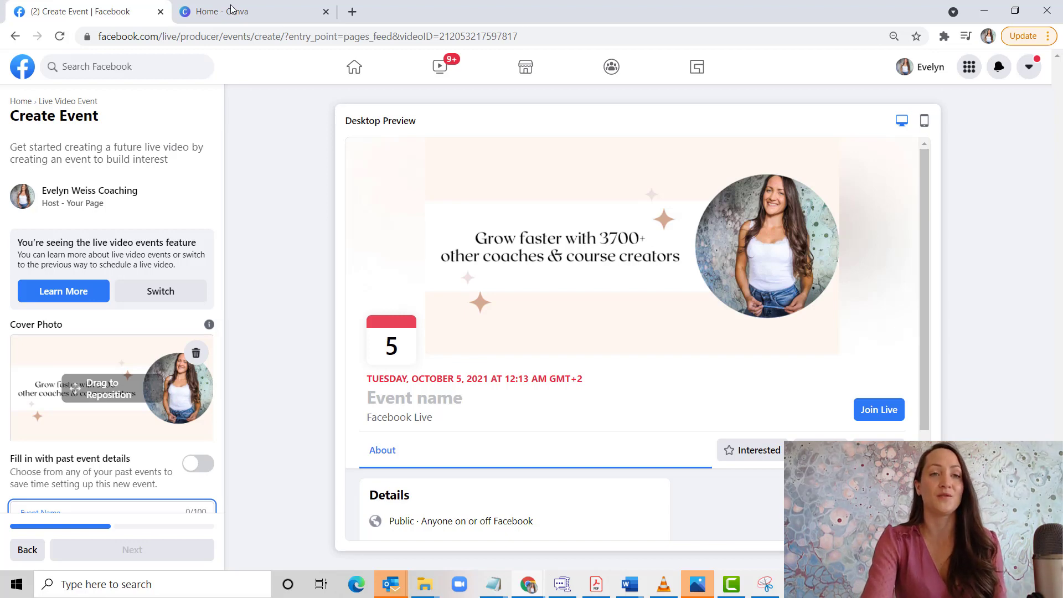
Step: Switch to Canva, search the design types for "facebook event" and create a 1920 × 1080 px Facebook Event Cover
left_click(249, 11)
left_click(953, 72)
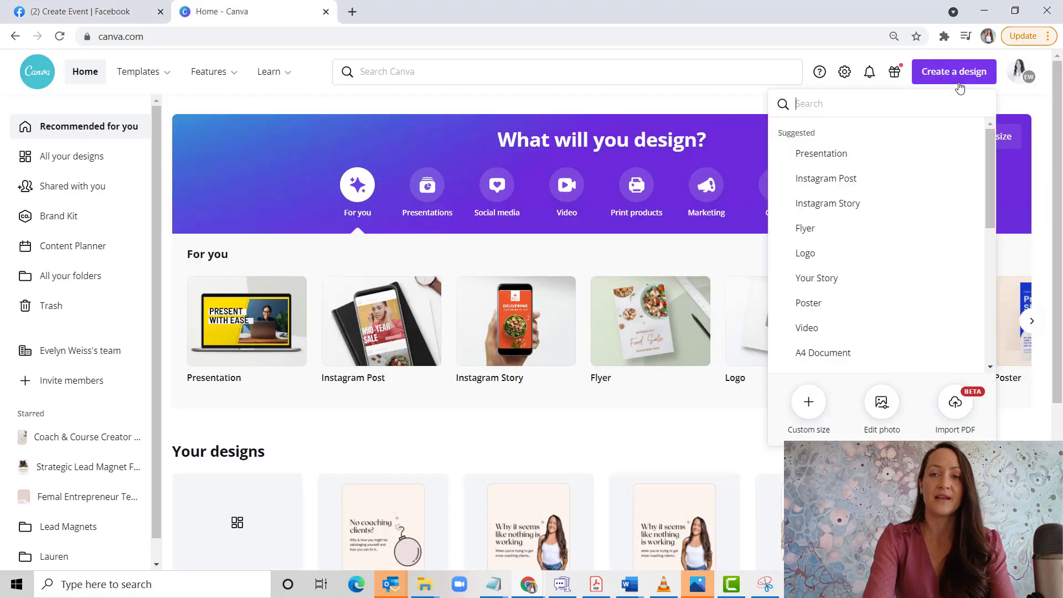
type("ev")
key("BackSpace")
key("BackSpace")
type("f")
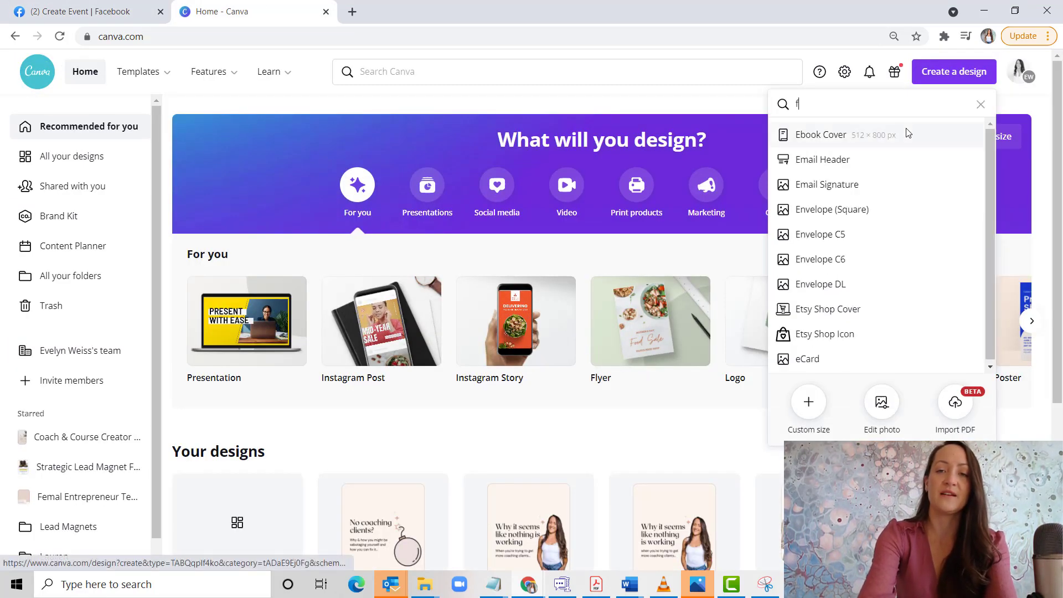
type("acebook event")
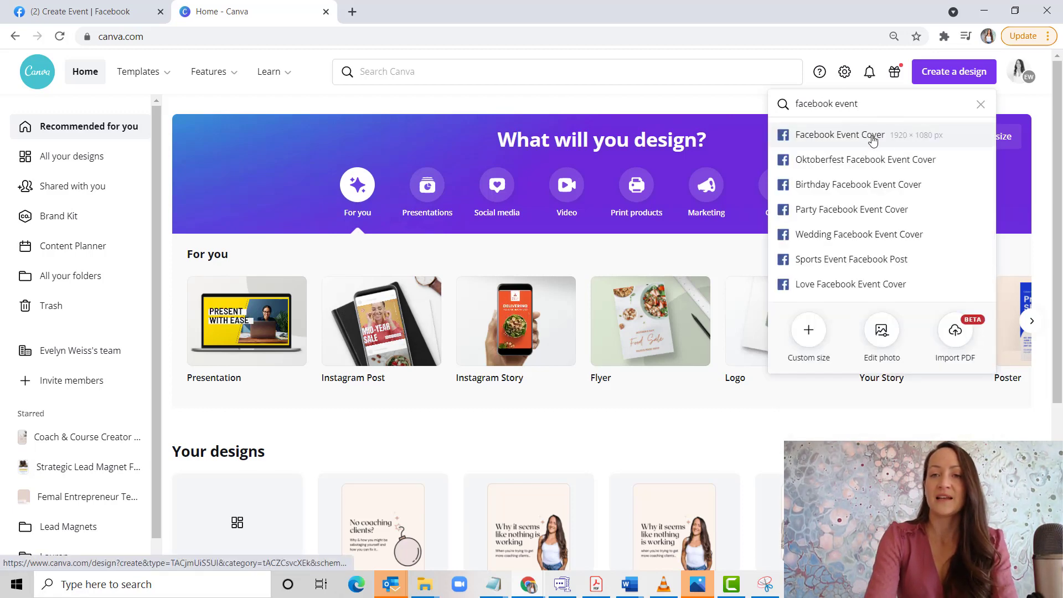
left_click(872, 141)
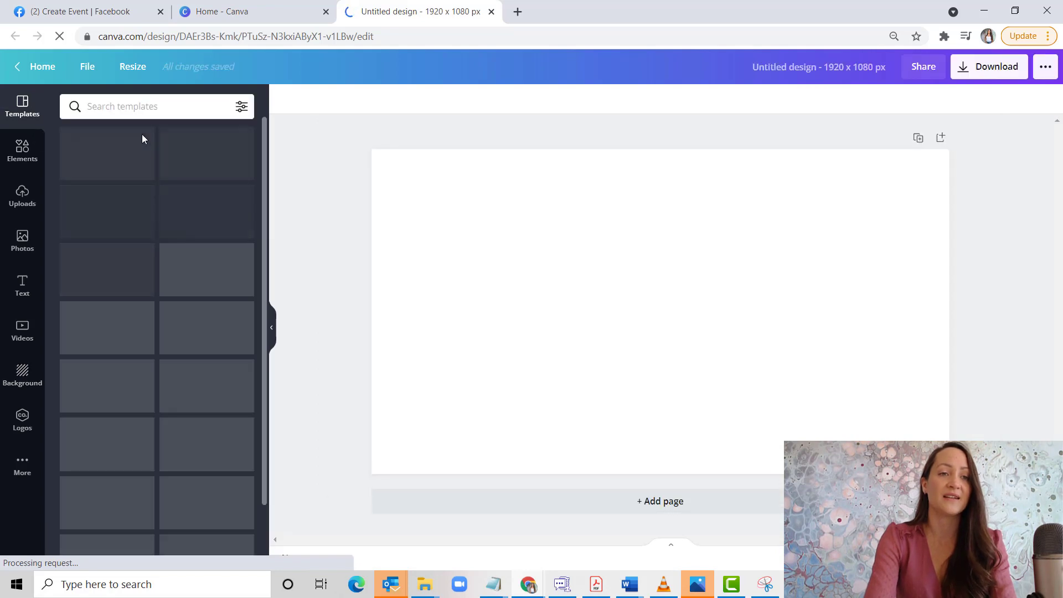
Step: Try the pink-and-teal sixteenth birthday, Birthday Brunch and green floral wedding templates on the event cover
scroll(168, 310, "down", 1)
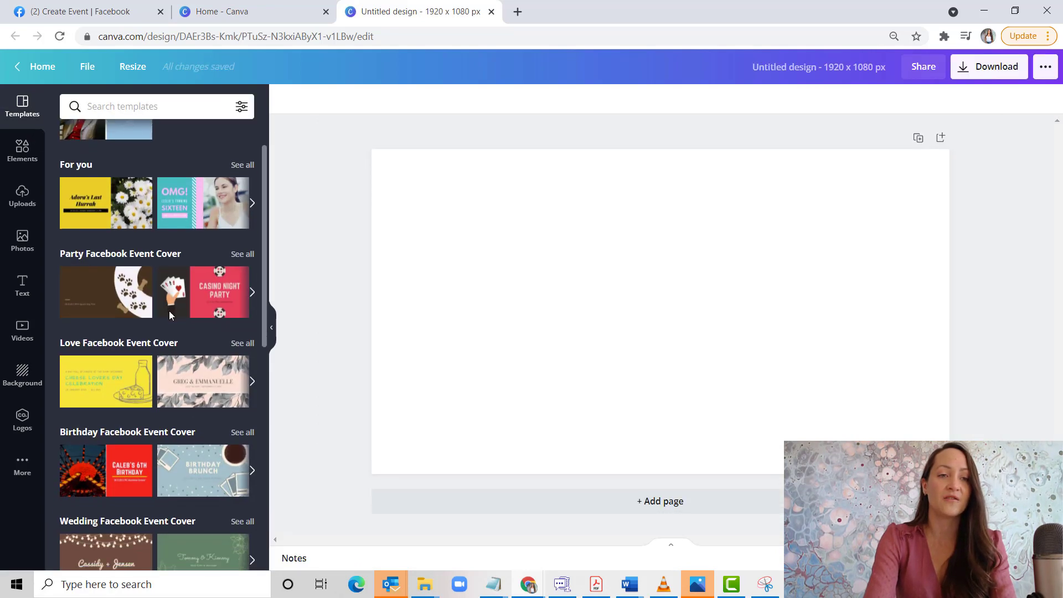
left_click(201, 203)
mouse_move(719, 570)
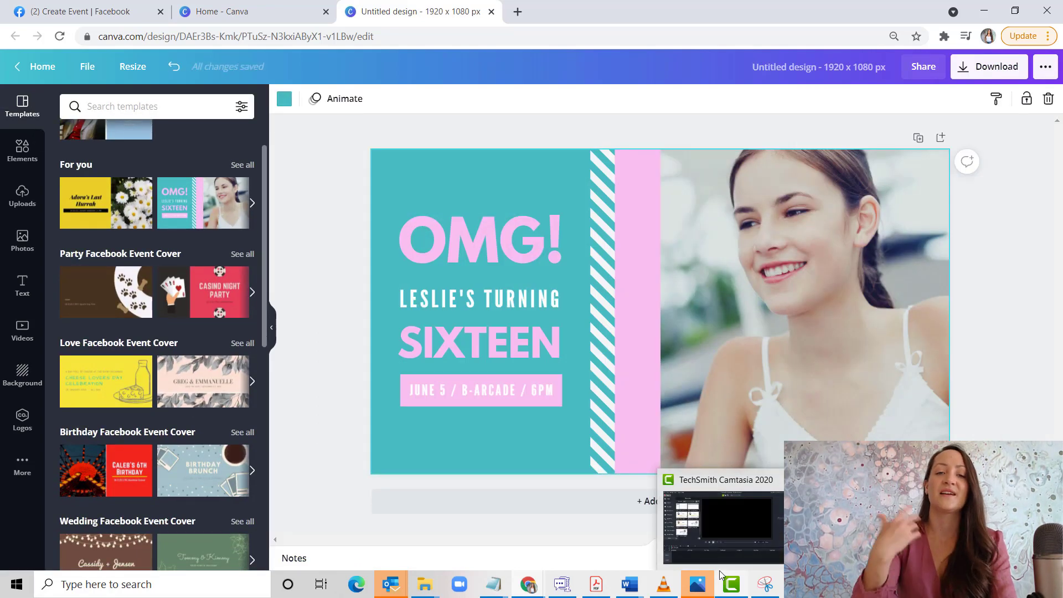
left_click(186, 471)
scroll(186, 471, "down", 3)
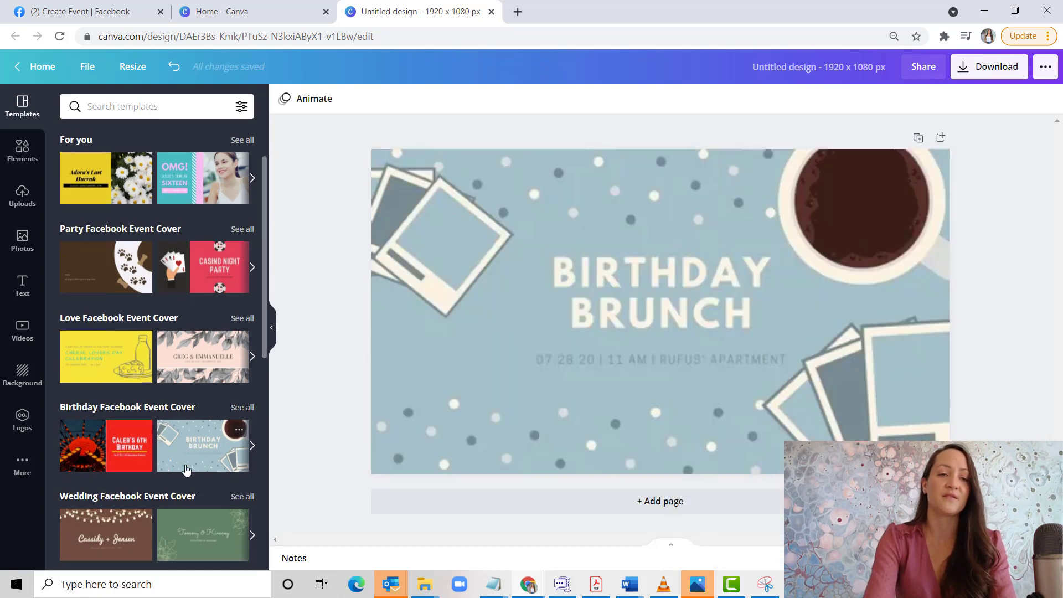
left_click(210, 366)
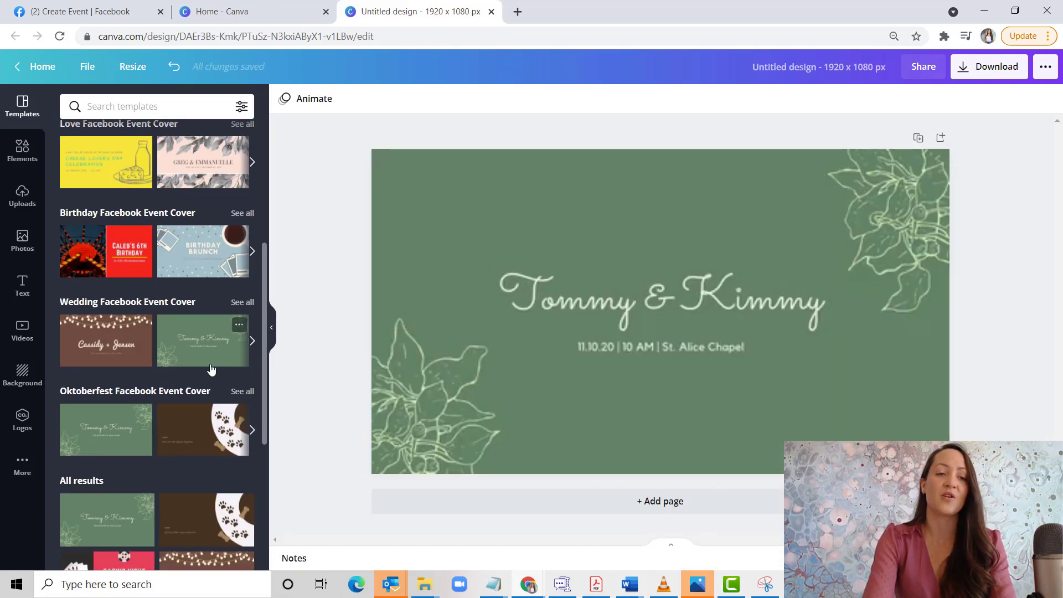
Step: Apply the orange Fall Festival 2020 leaf template to the event cover design
scroll(211, 368, "down", 4)
scroll(210, 368, "down", 1)
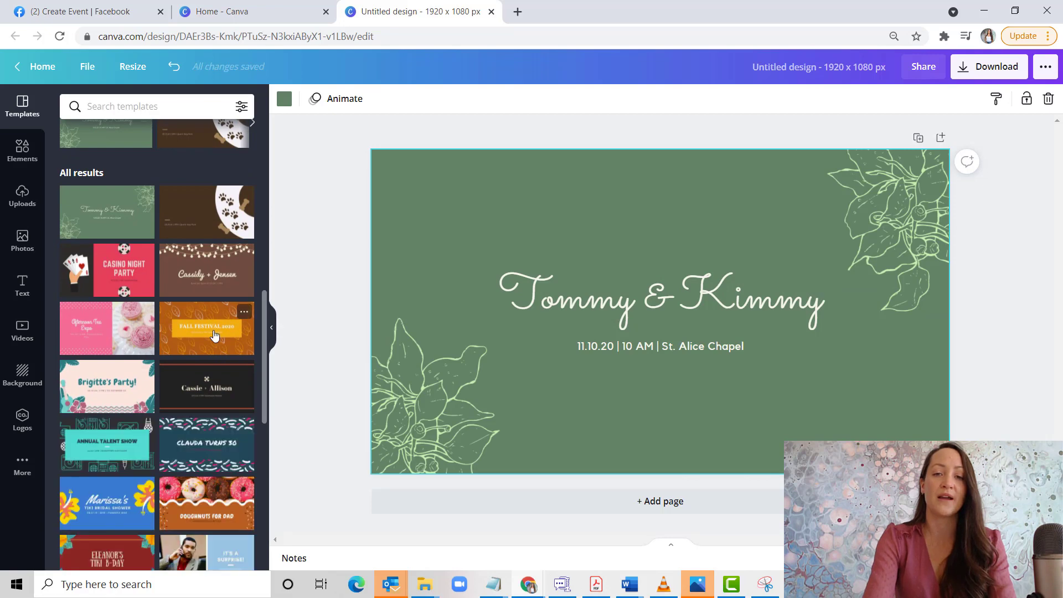
left_click(215, 335)
left_click(637, 370)
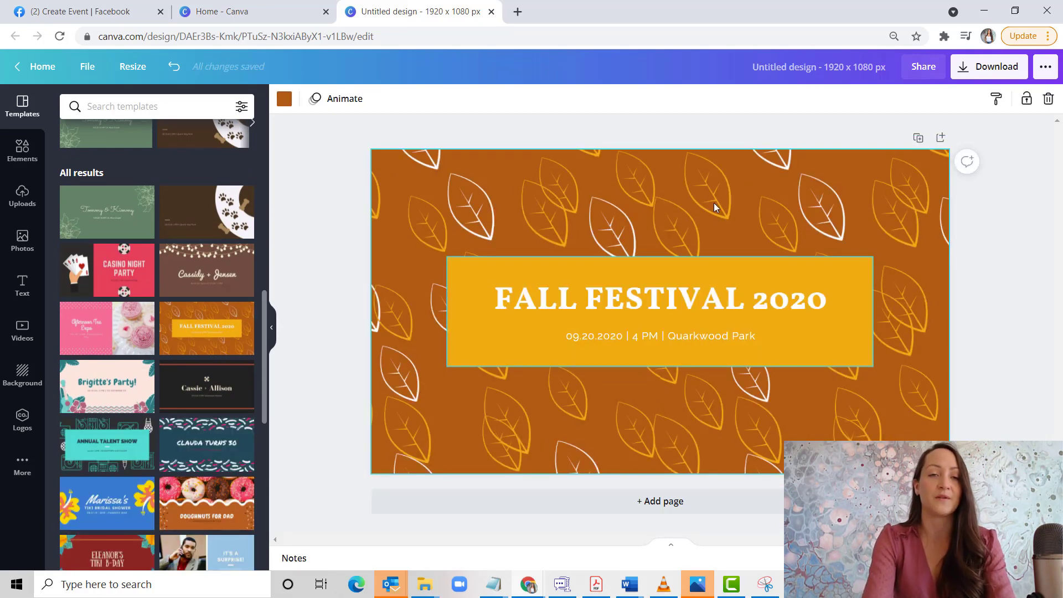
Step: Return to the Facebook event form and reposition the cover photo slightly upward
left_click(232, 11)
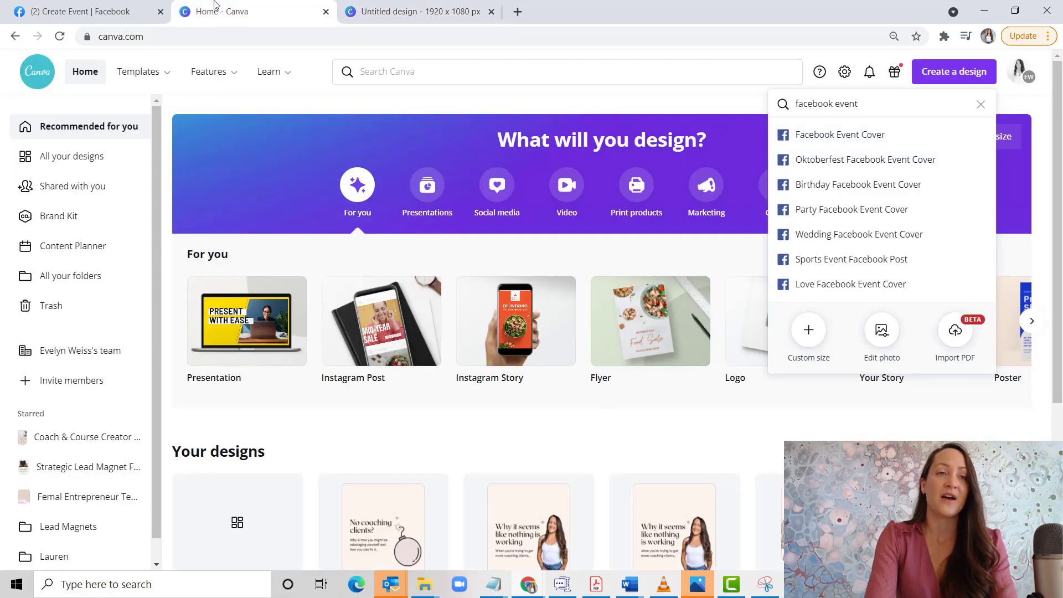
left_click(137, 7)
left_click(421, 11)
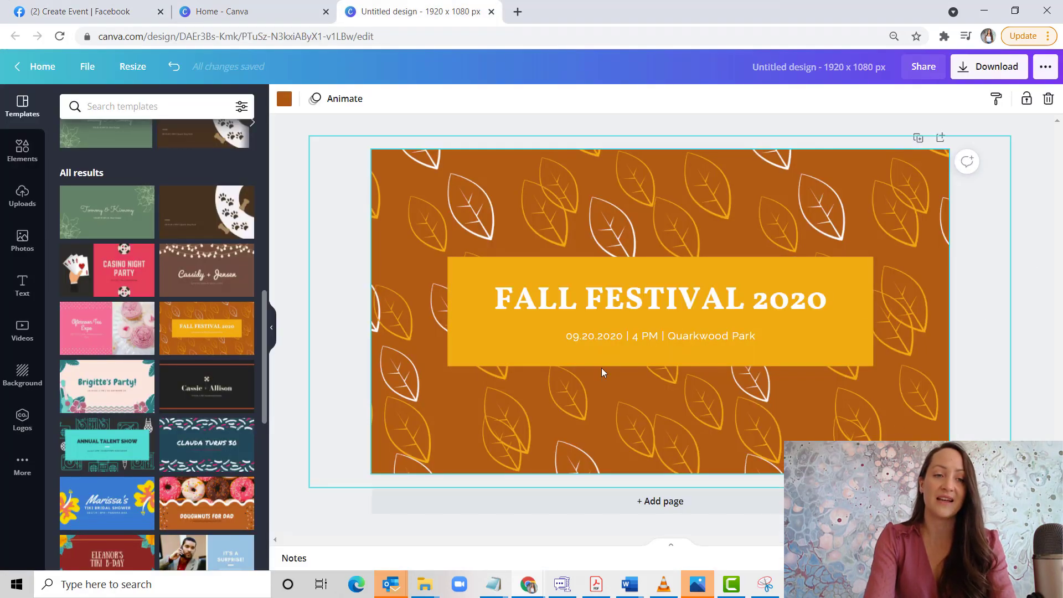
left_click(141, 11)
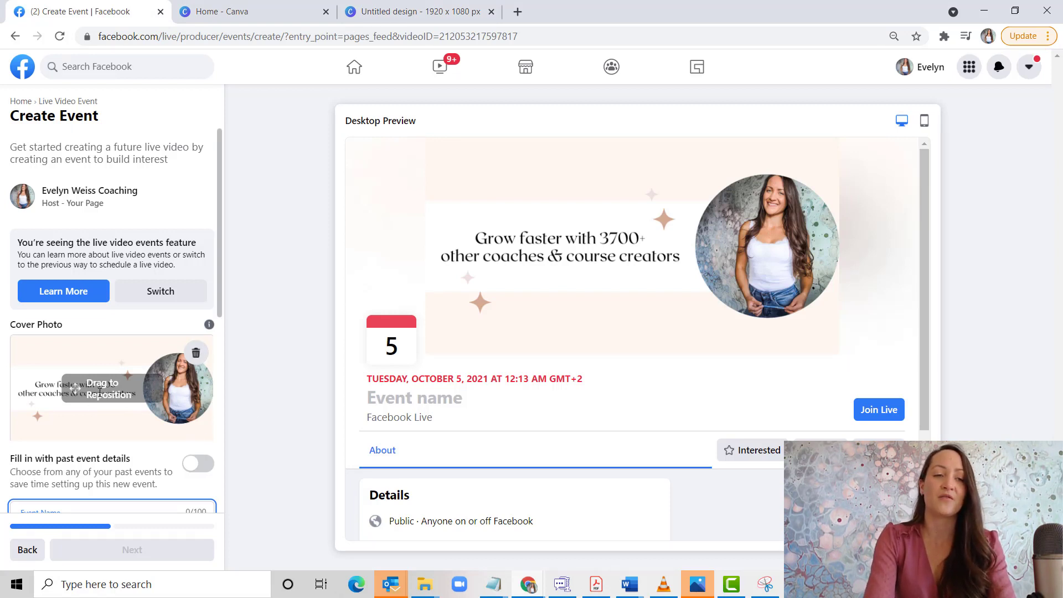
left_click_drag(46, 391, 44, 384)
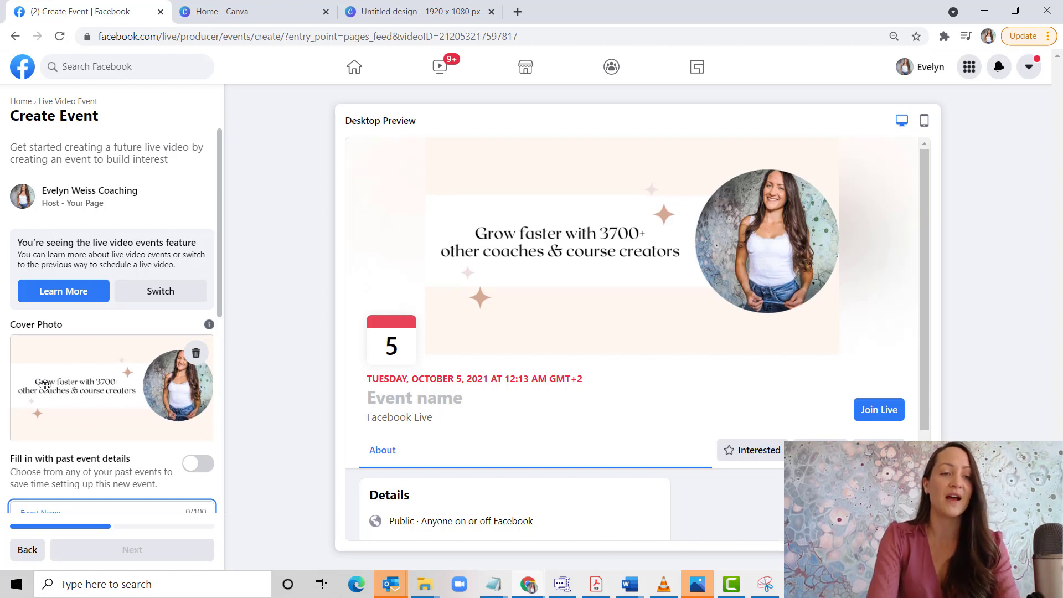
left_click_drag(46, 384, 45, 383)
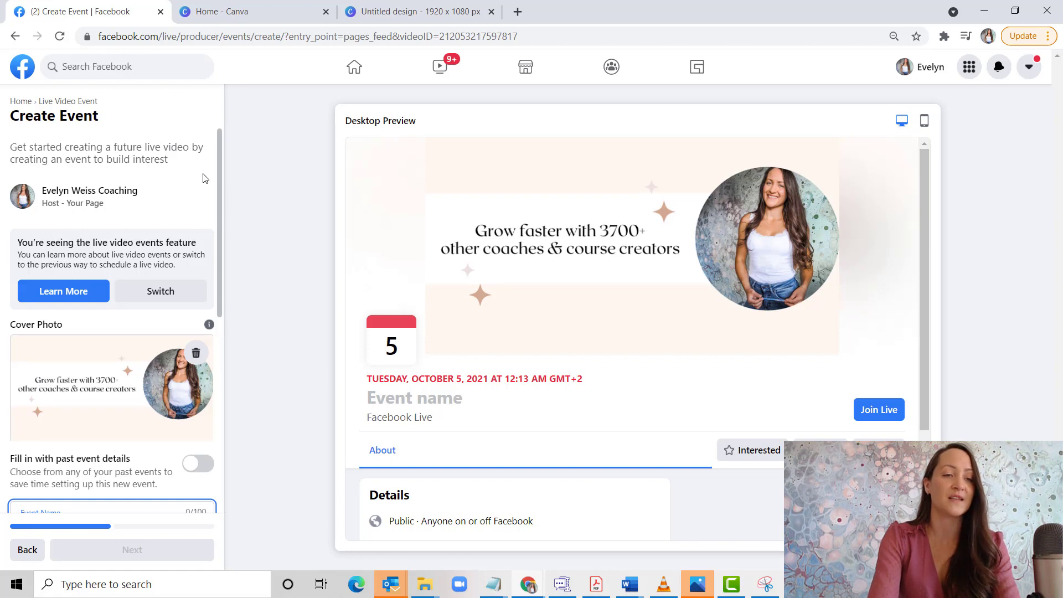
Step: Name the event "Your Fancy Event Name"
scroll(204, 176, "down", 3)
scroll(203, 176, "down", 1)
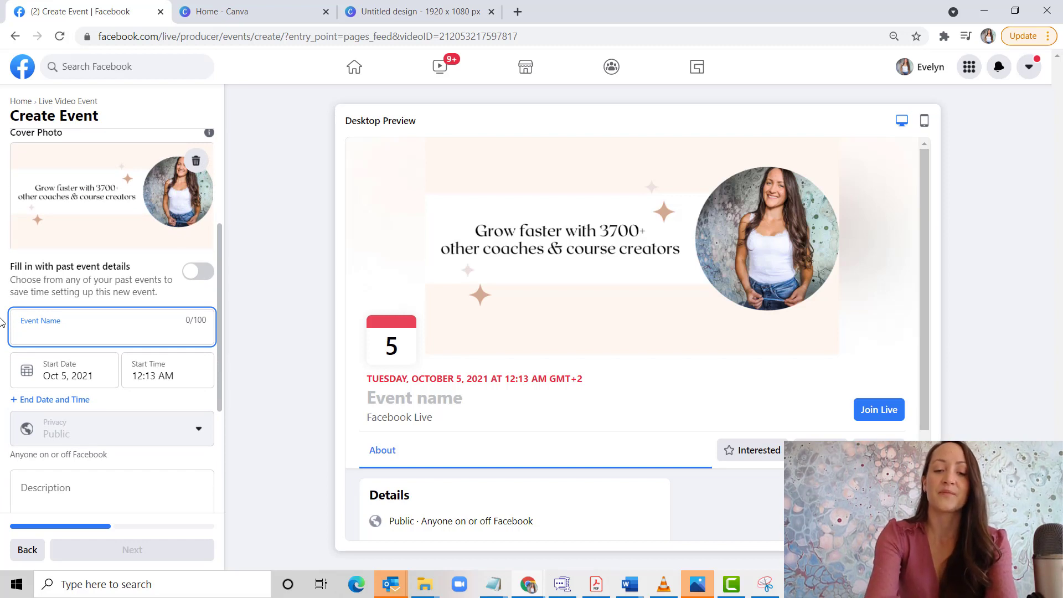
type("Your")
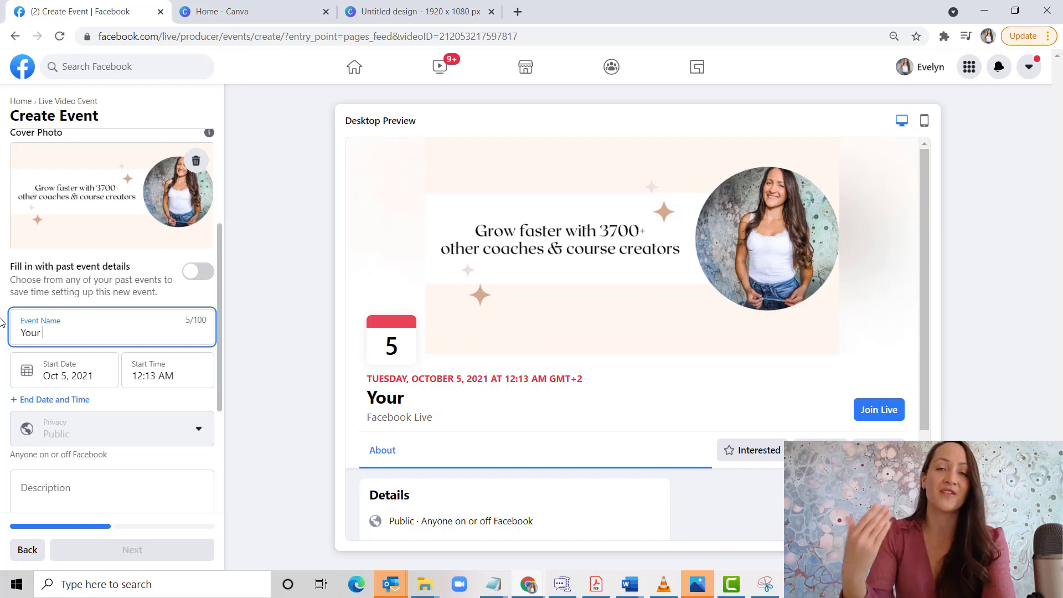
type("F")
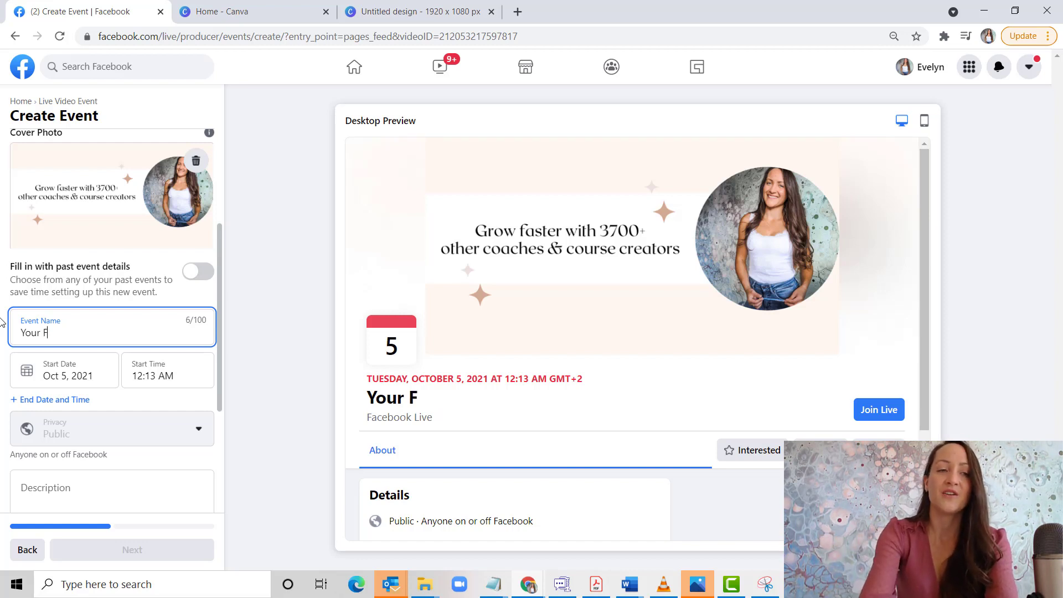
type("ancy Event Name")
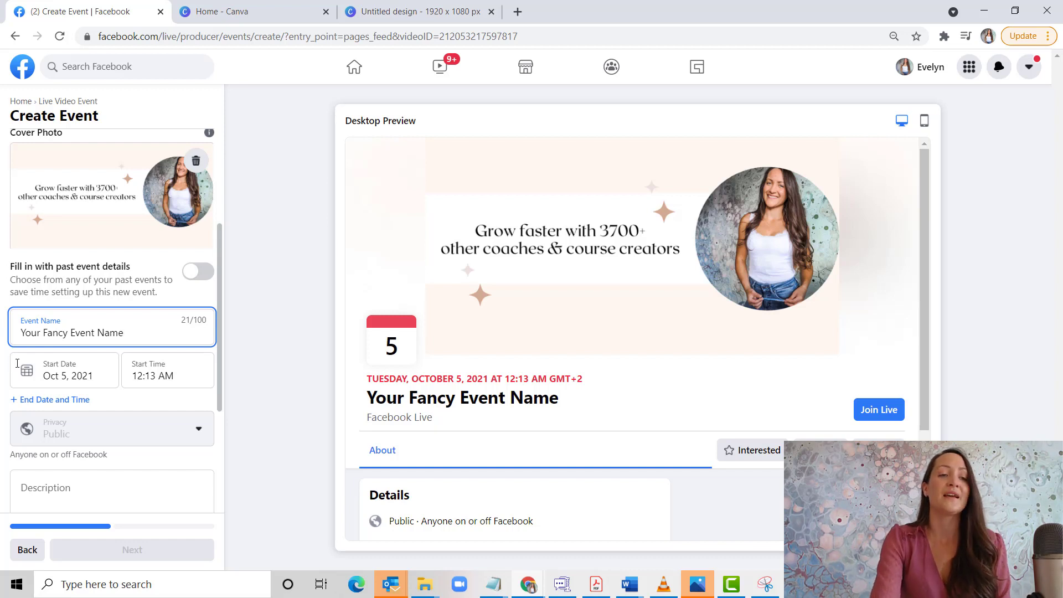
Step: Enter the event description "View this as your ad copy (because it will be later on)"
scroll(47, 332, "down", 1)
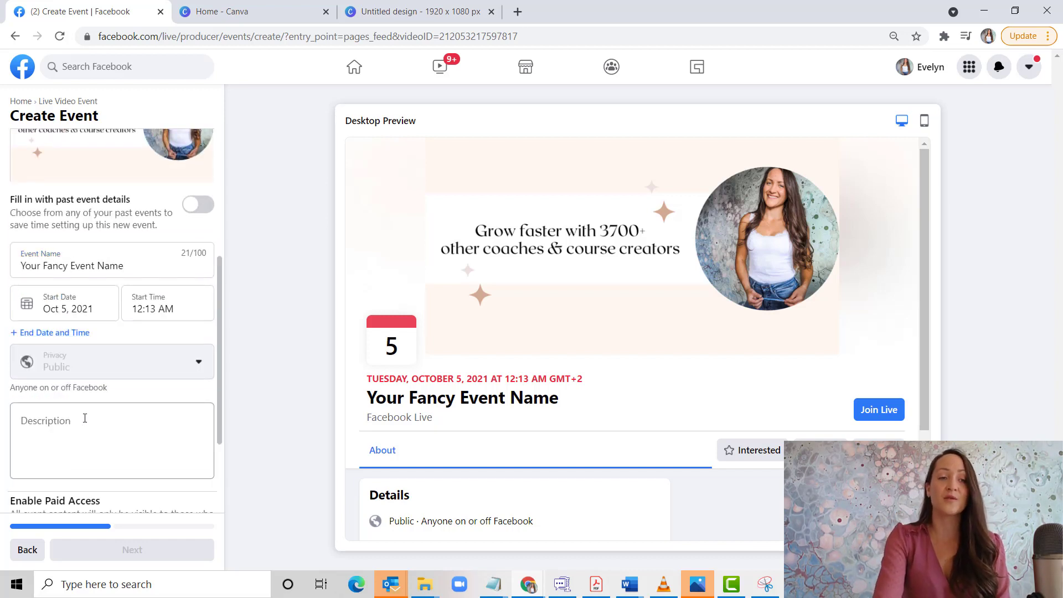
left_click(85, 418)
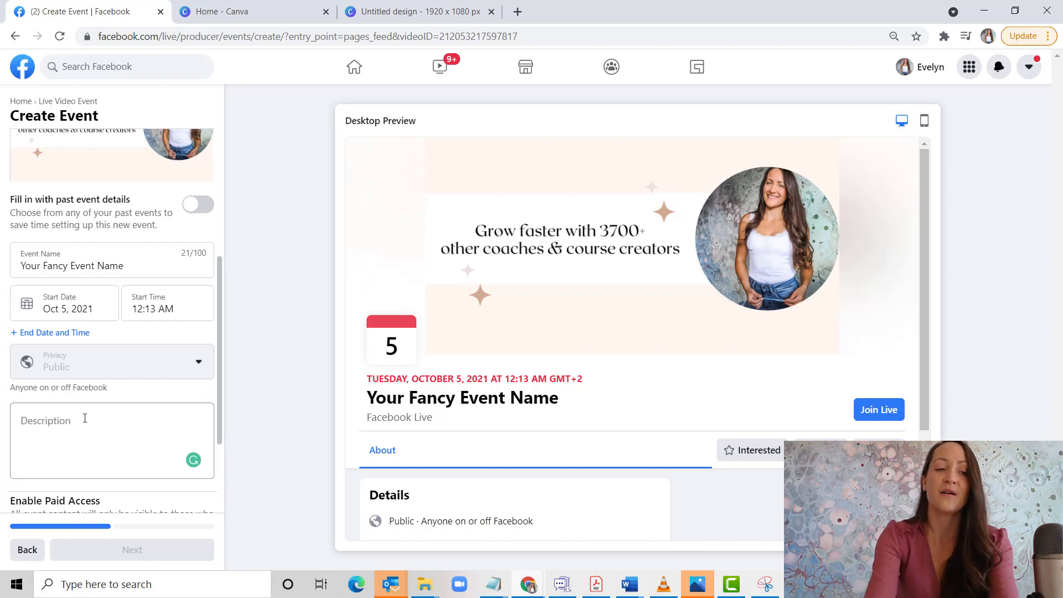
left_click(84, 418)
type("View")
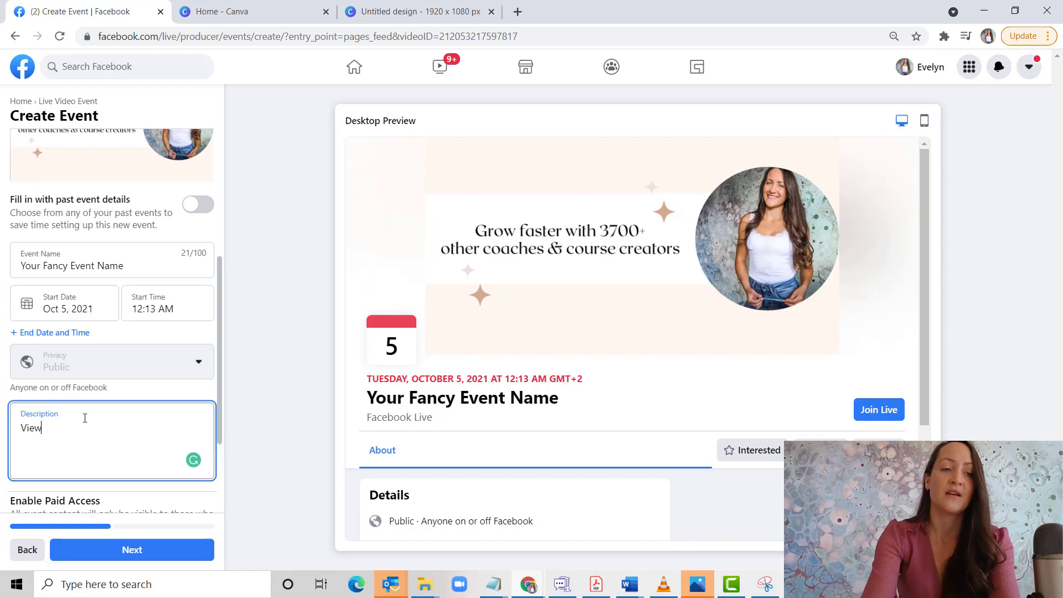
type(" this as your a")
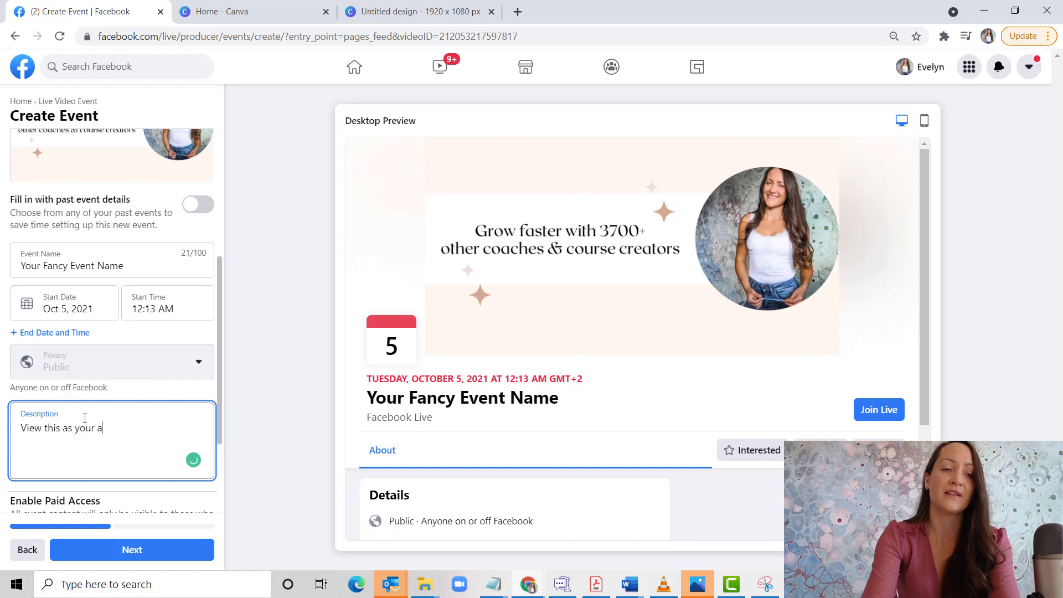
type("d copy (")
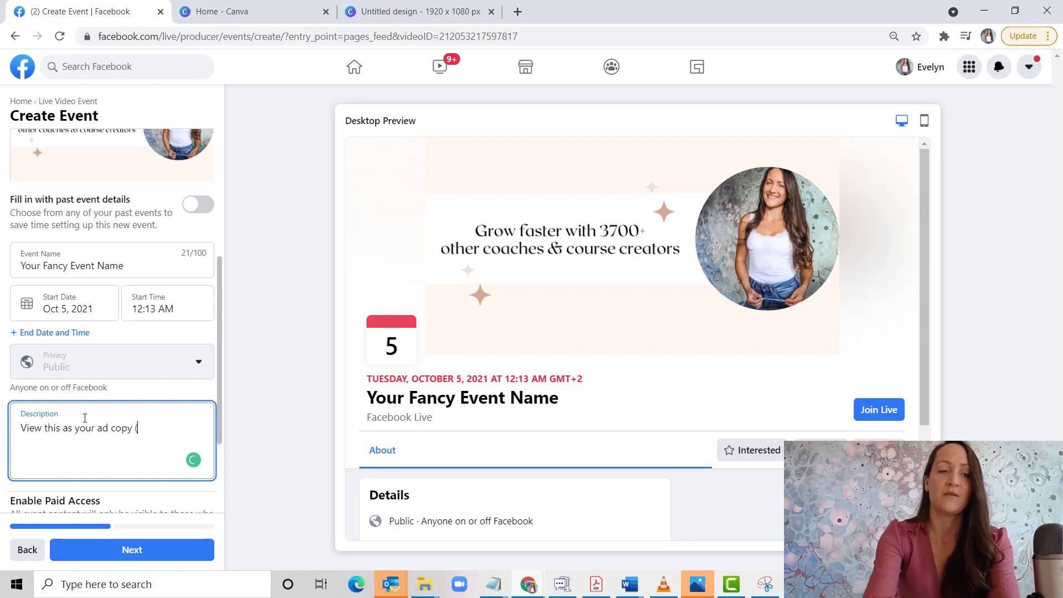
type("becaues it")
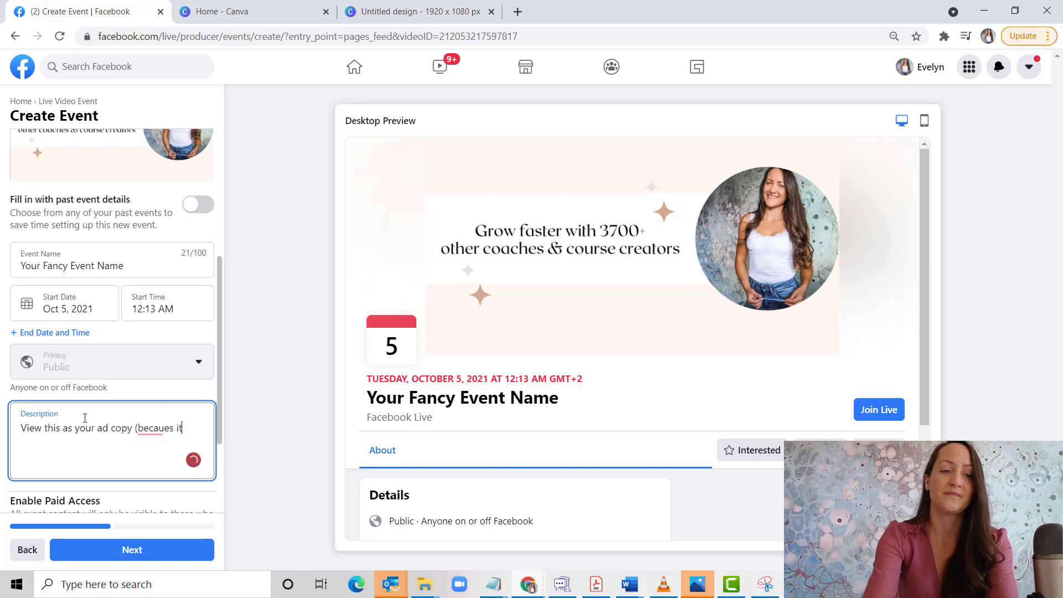
key("BackSpace")
key("BackSpace")
key("BackSpace")
key("BackSpace")
key("BackSpace")
type("s")
type("e it wil")
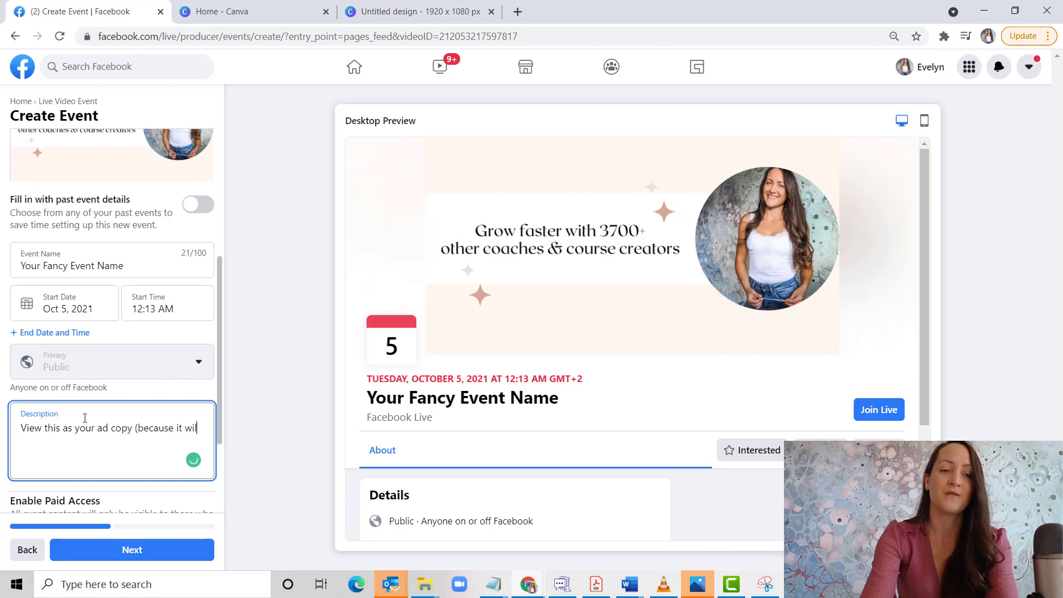
type("l be later on)")
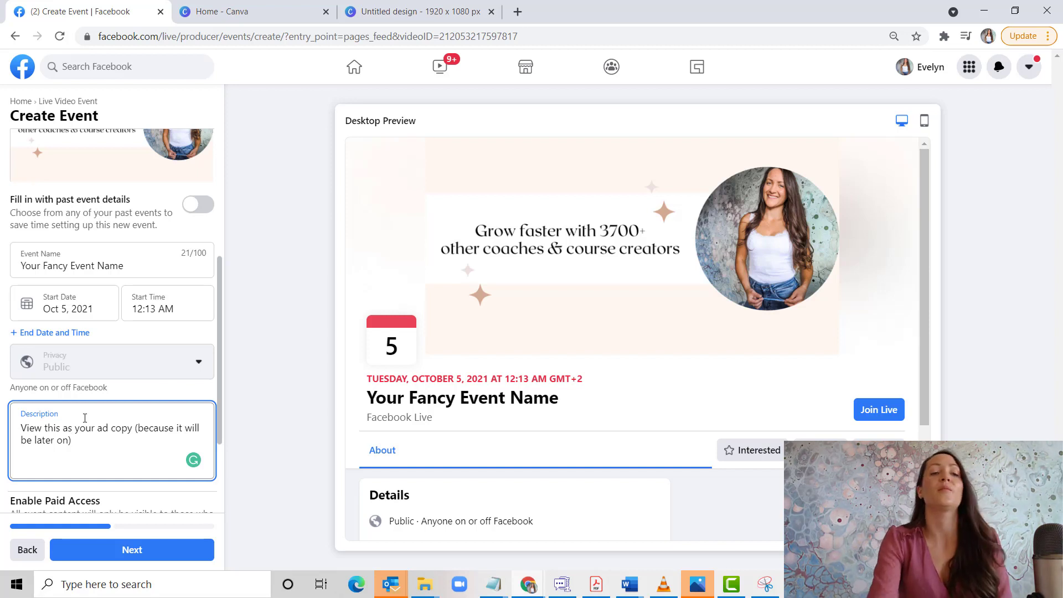
Step: Set the event's start time to 12:30 PM
left_click(150, 308)
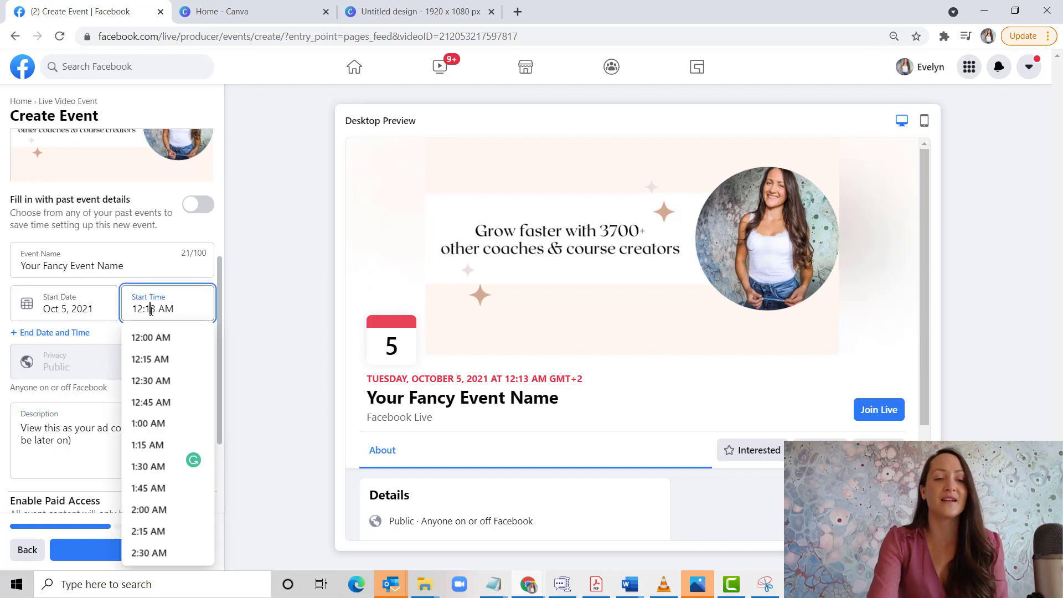
scroll(165, 459, "down", 10)
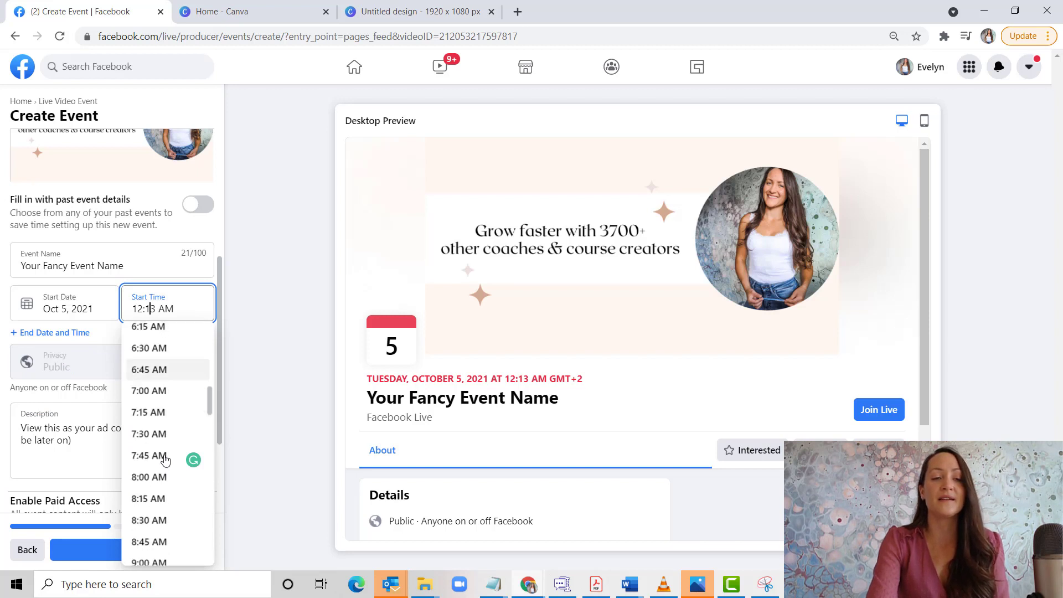
scroll(165, 460, "down", 7)
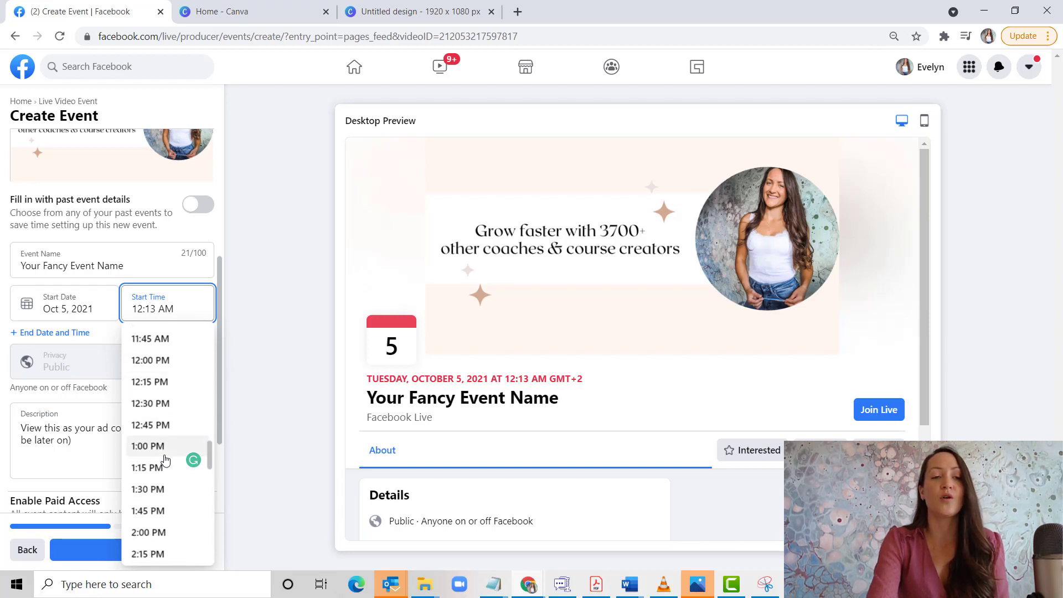
left_click(173, 406)
Step: Add an end date and time to the event and set the end time to 1:30 PM
left_click(60, 331)
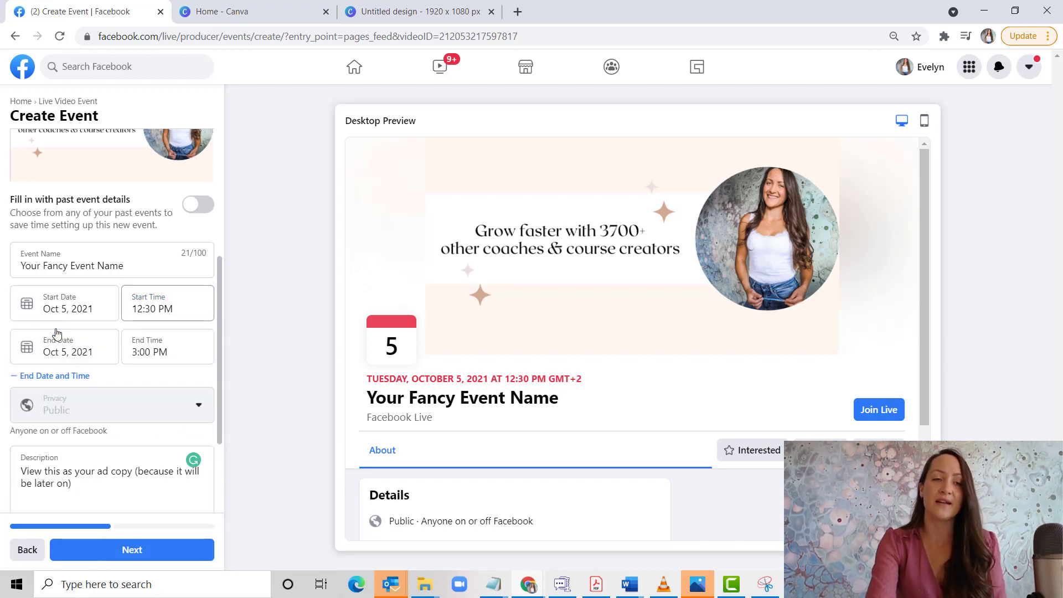
left_click(186, 357)
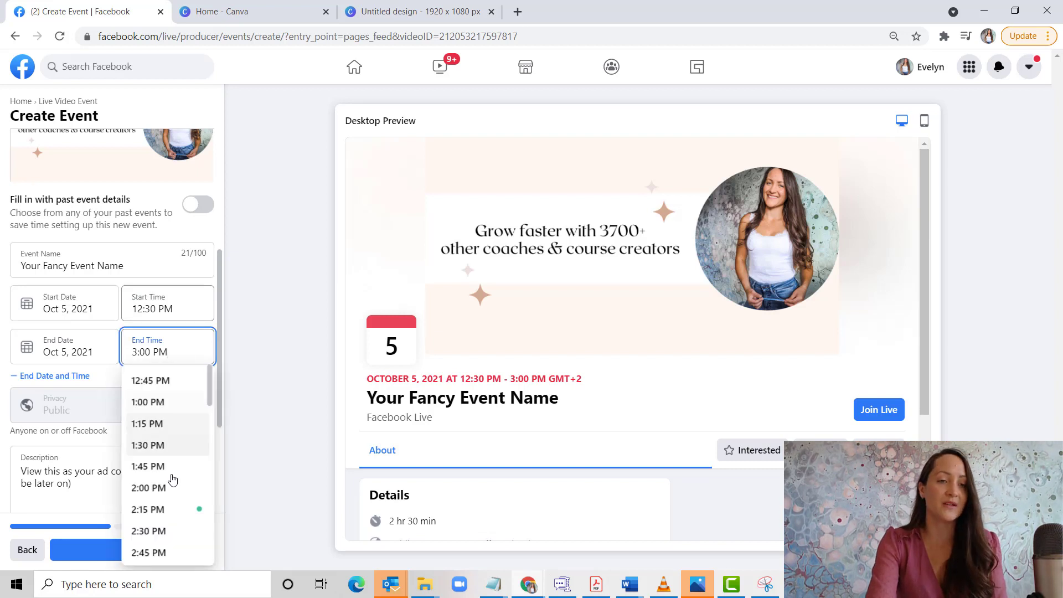
scroll(171, 479, "down", 2)
scroll(173, 478, "up", 2)
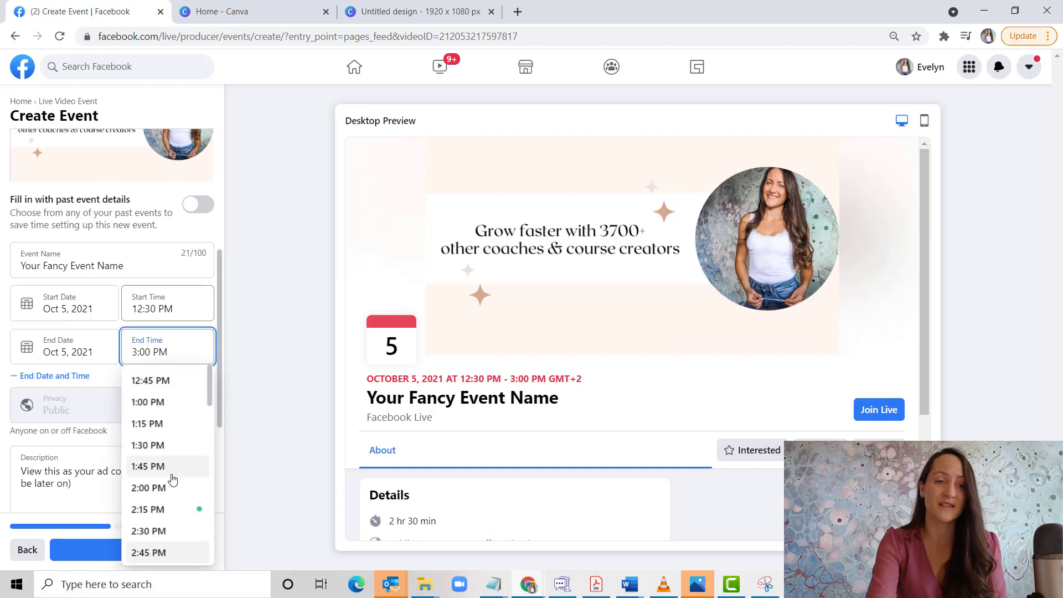
left_click(157, 445)
scroll(493, 376, "down", 2)
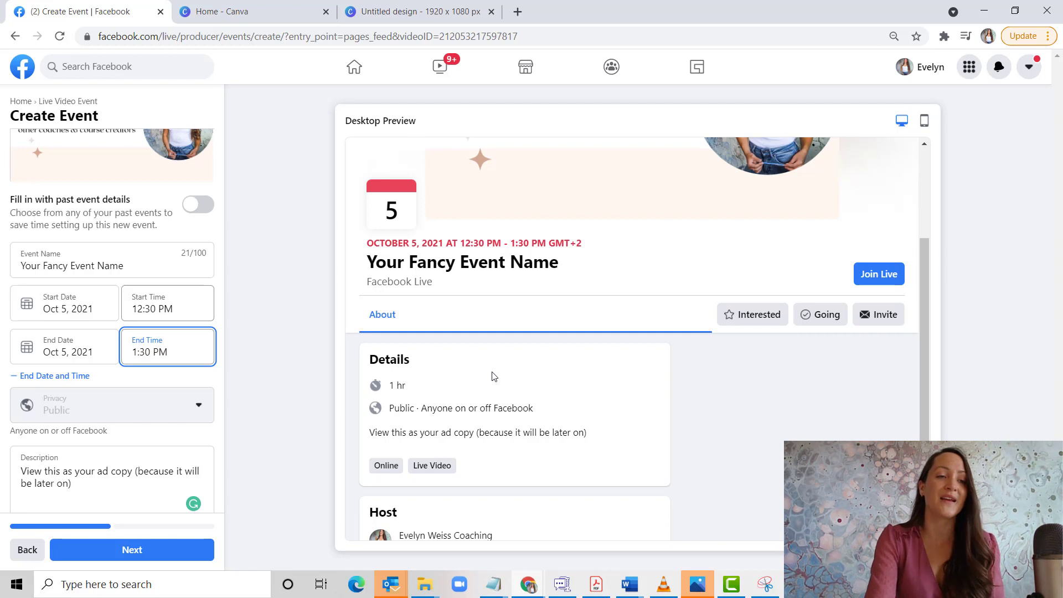
Step: Enable paid access for the event with a price of €10.99
scroll(26, 394, "down", 2)
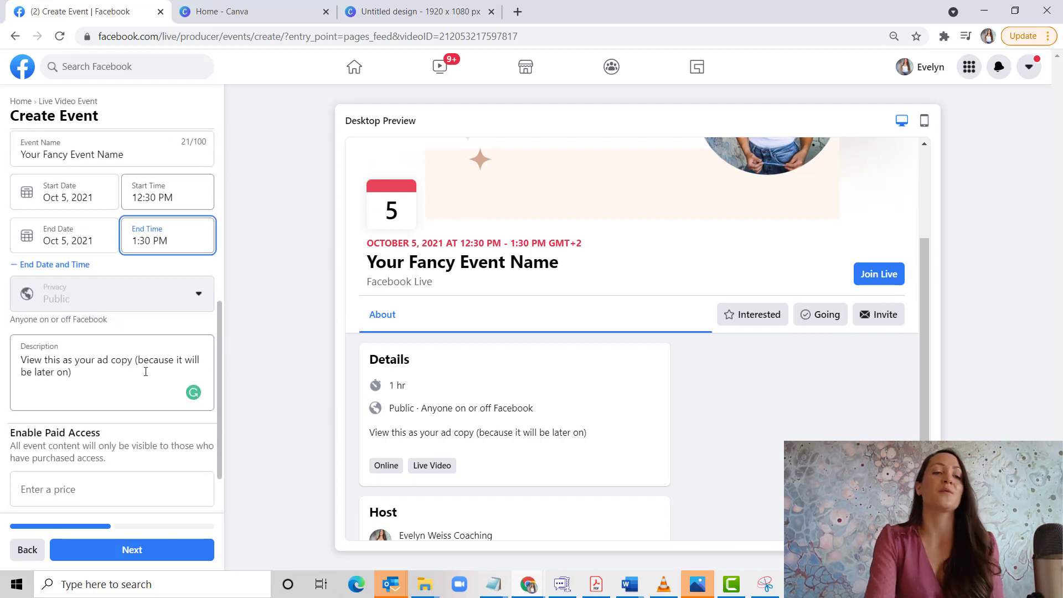
scroll(145, 371, "down", 1)
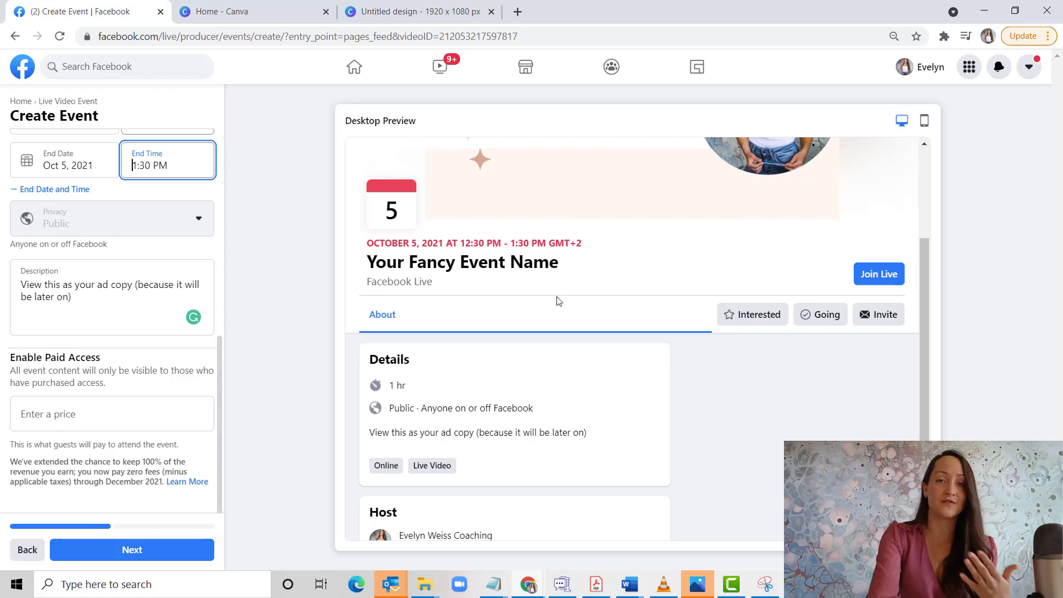
left_click(123, 410)
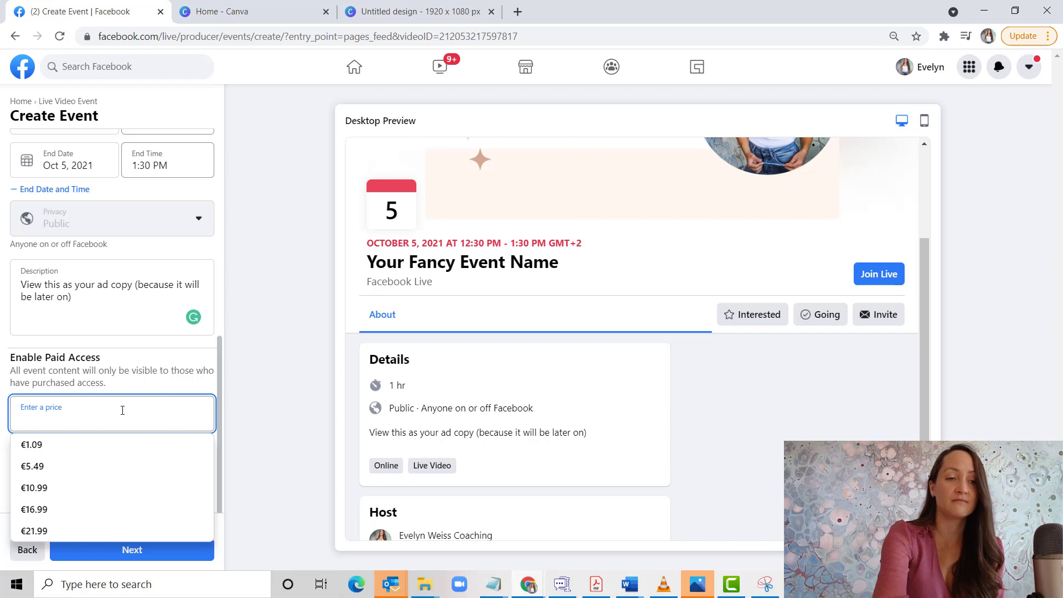
type("10")
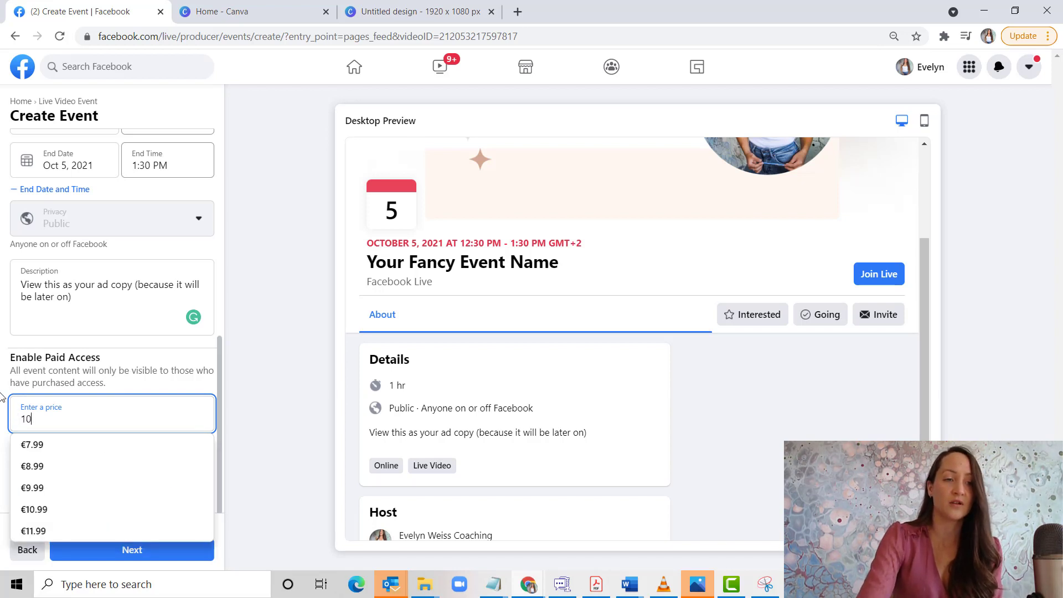
left_click(2, 396)
left_click(15, 409)
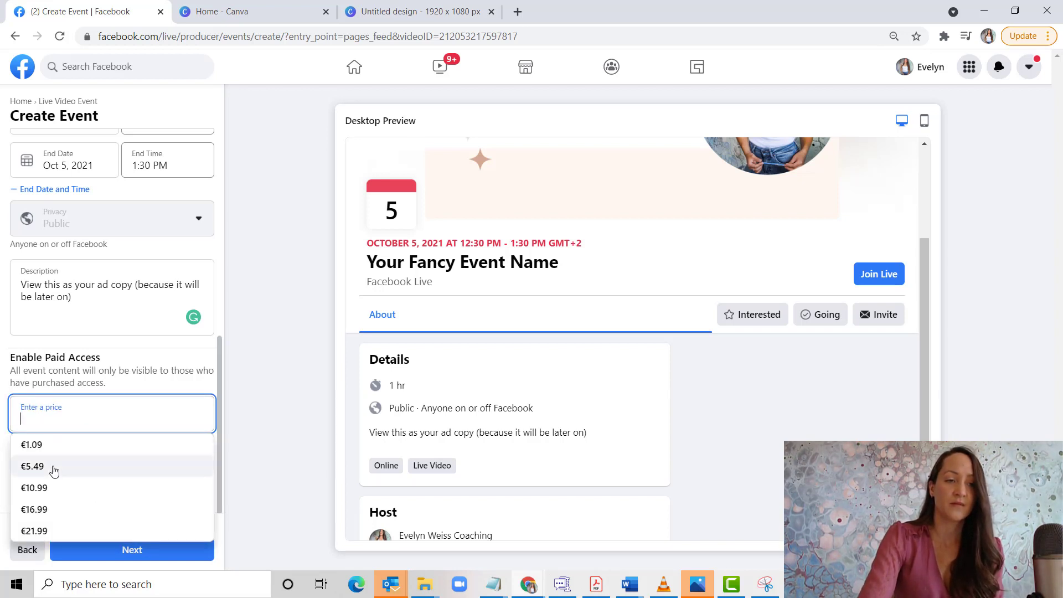
left_click(47, 487)
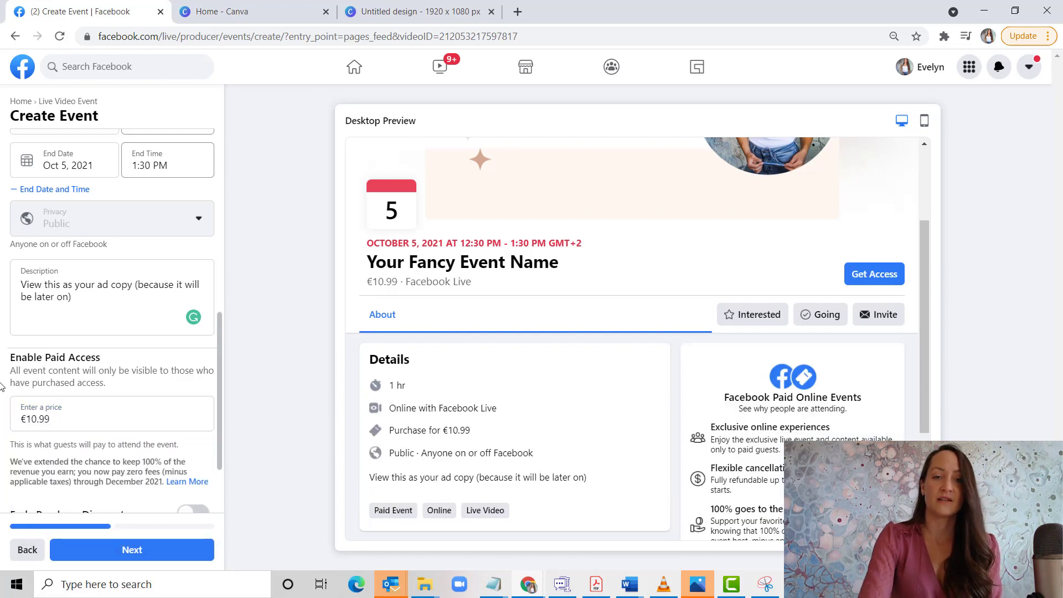
Step: Turn on the early purchase discount at €5.49 (50% off), ending Oct 4 (1 day before event)
scroll(112, 397, "down", 1)
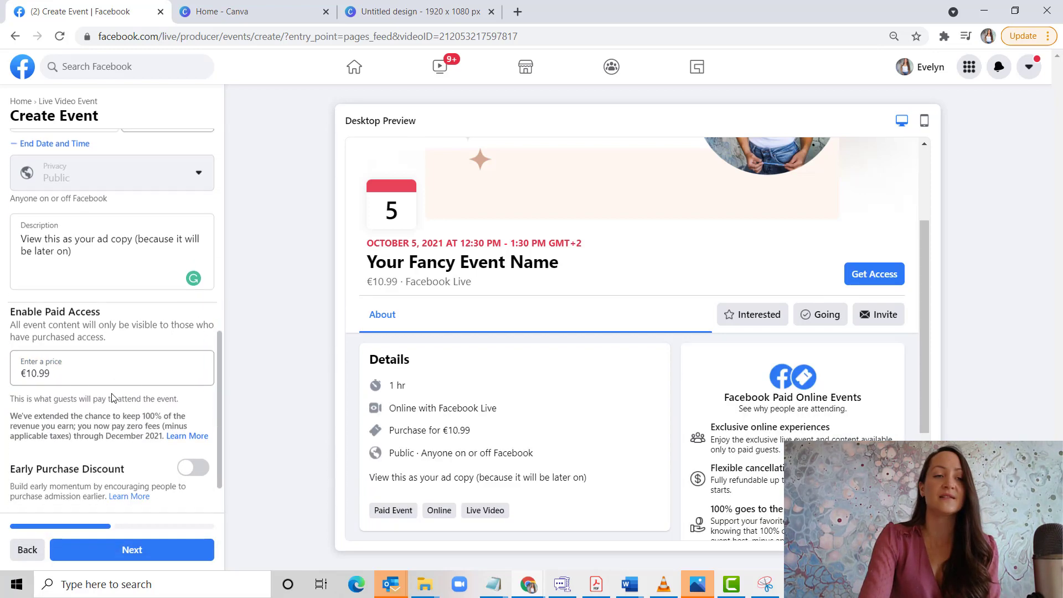
scroll(113, 397, "down", 1)
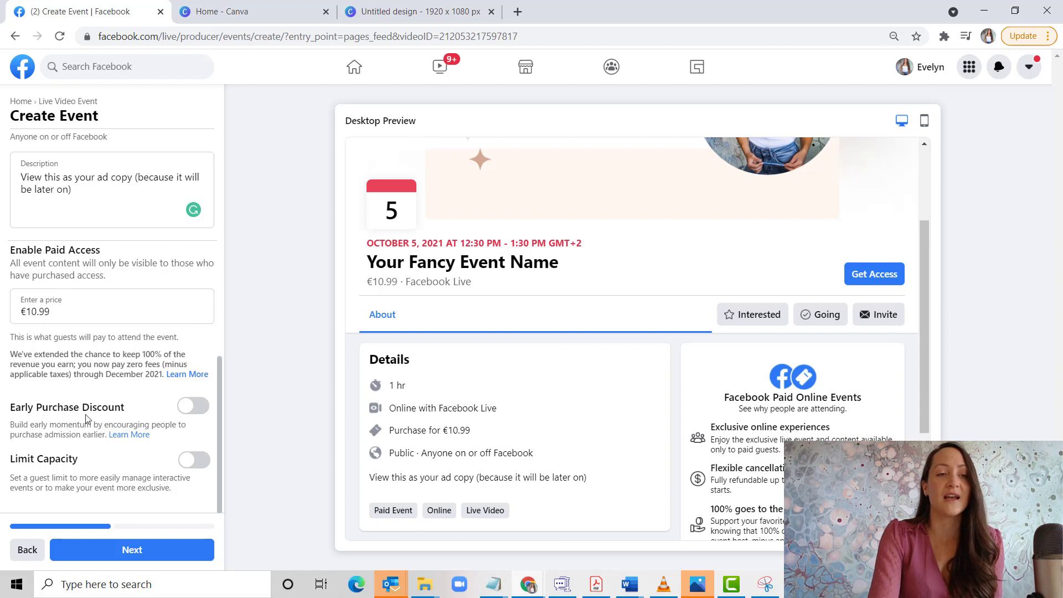
left_click(194, 406)
scroll(189, 404, "down", 2)
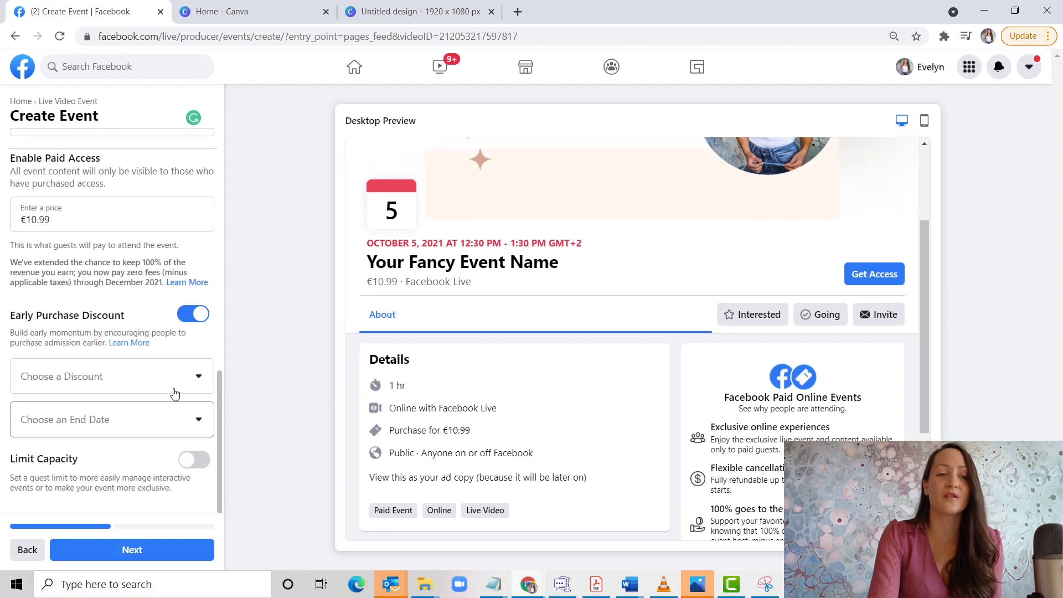
left_click(163, 387)
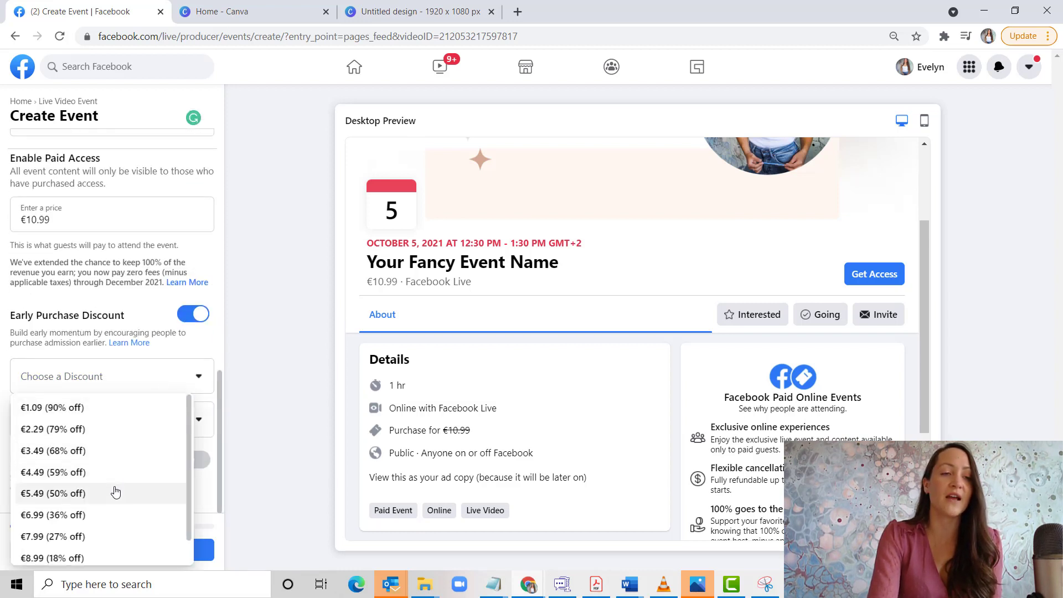
scroll(99, 485, "down", 1)
left_click(93, 484)
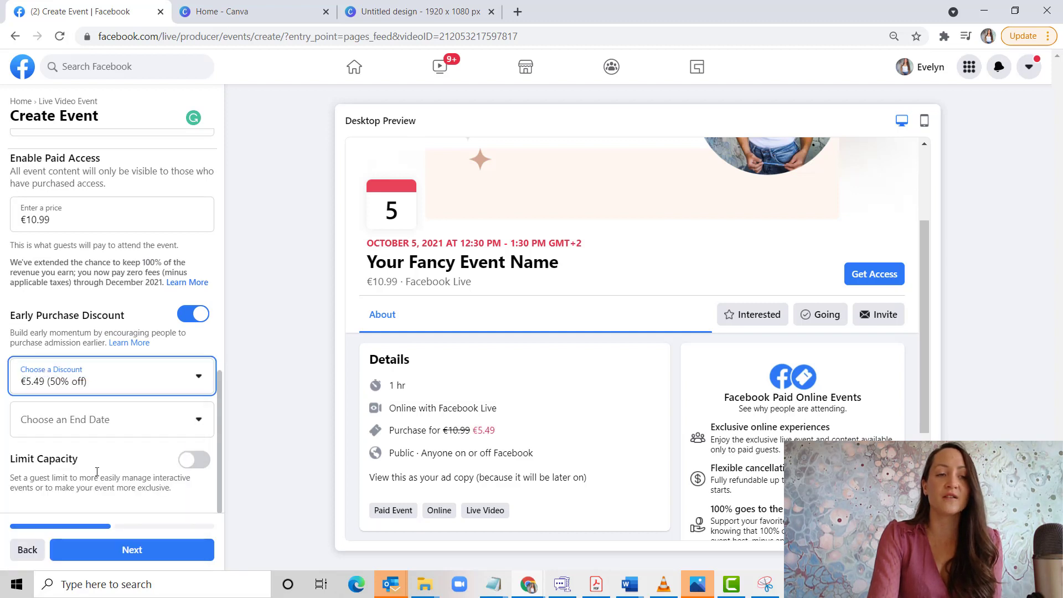
left_click(119, 437)
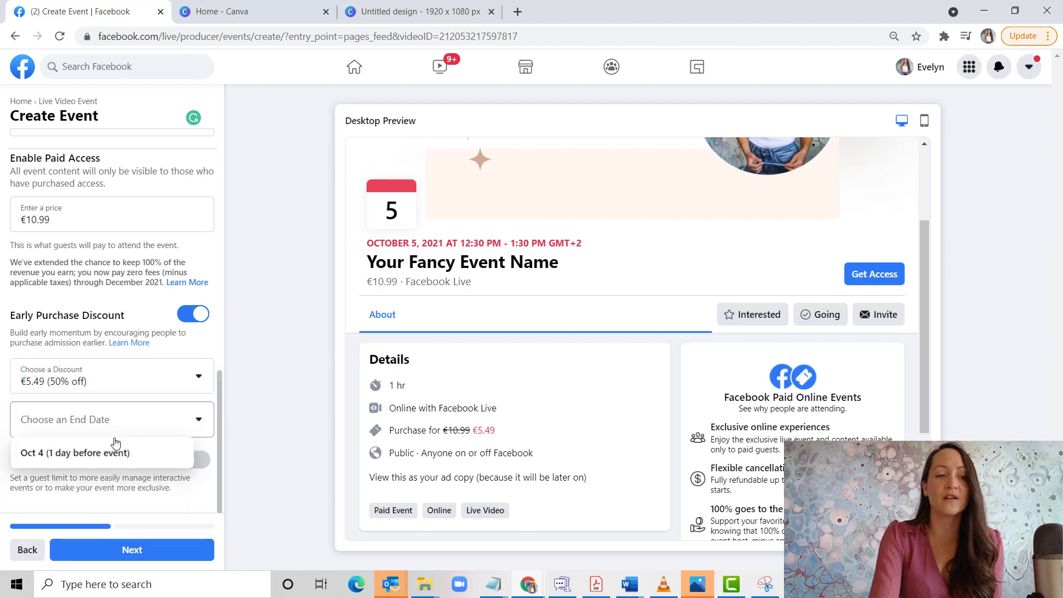
left_click(102, 453)
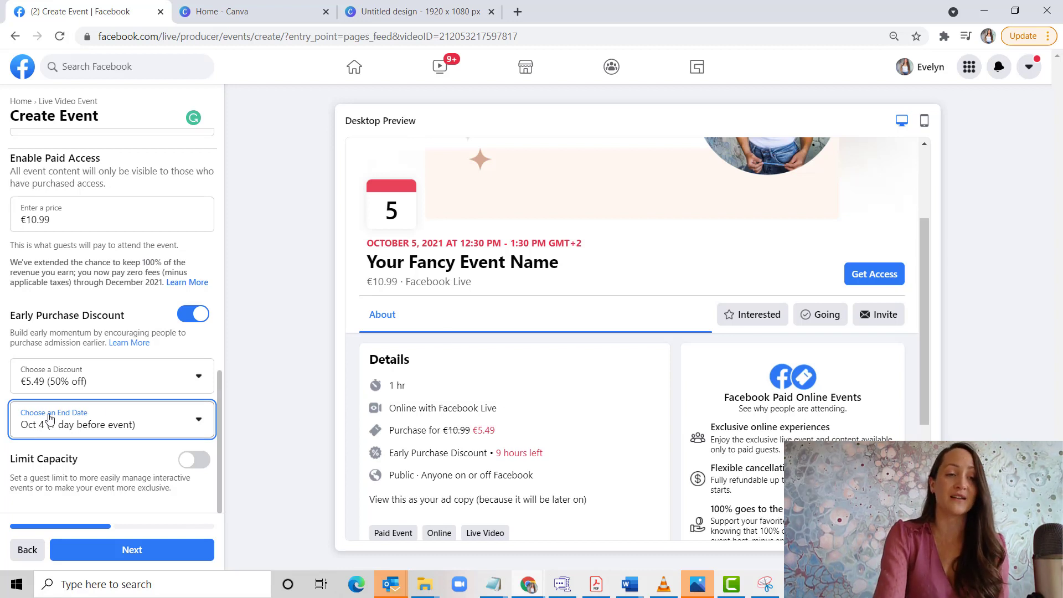
Step: Limit the event's capacity to 9 attendees and continue to the personalization stage
left_click(196, 460)
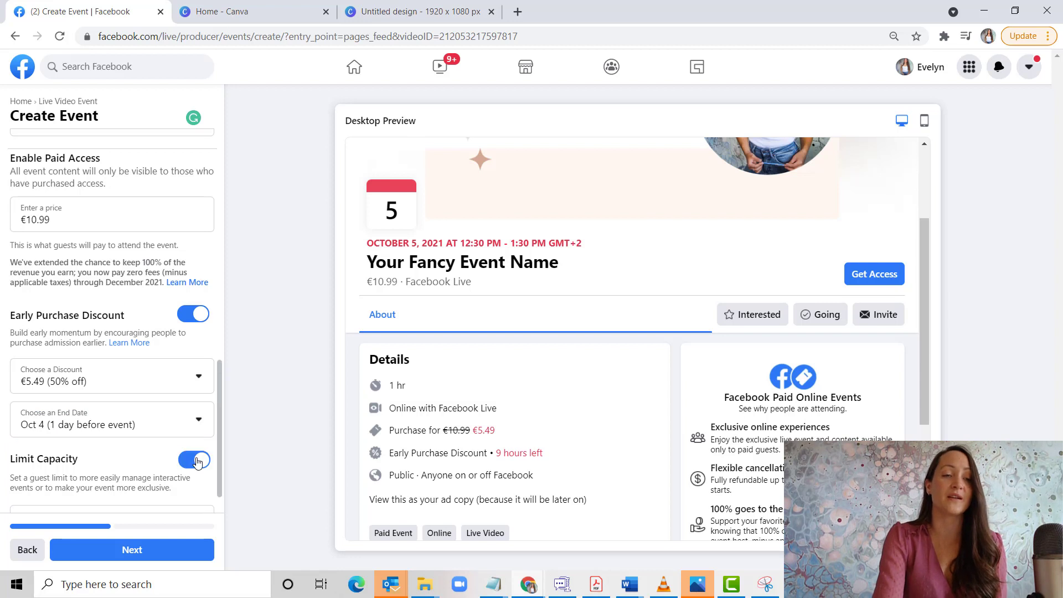
scroll(166, 467, "down", 1)
left_click(125, 473)
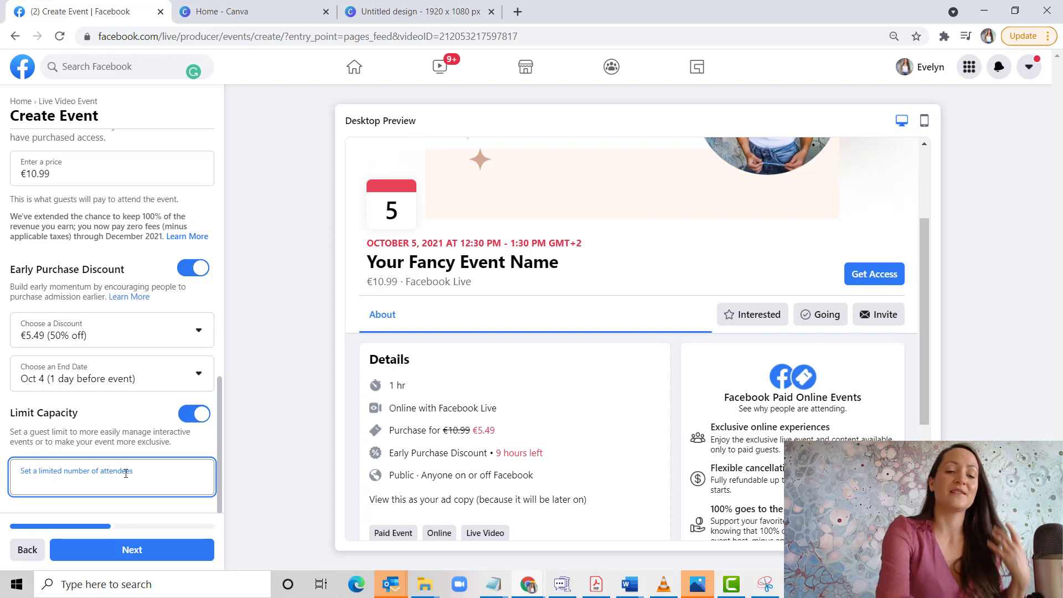
type("10")
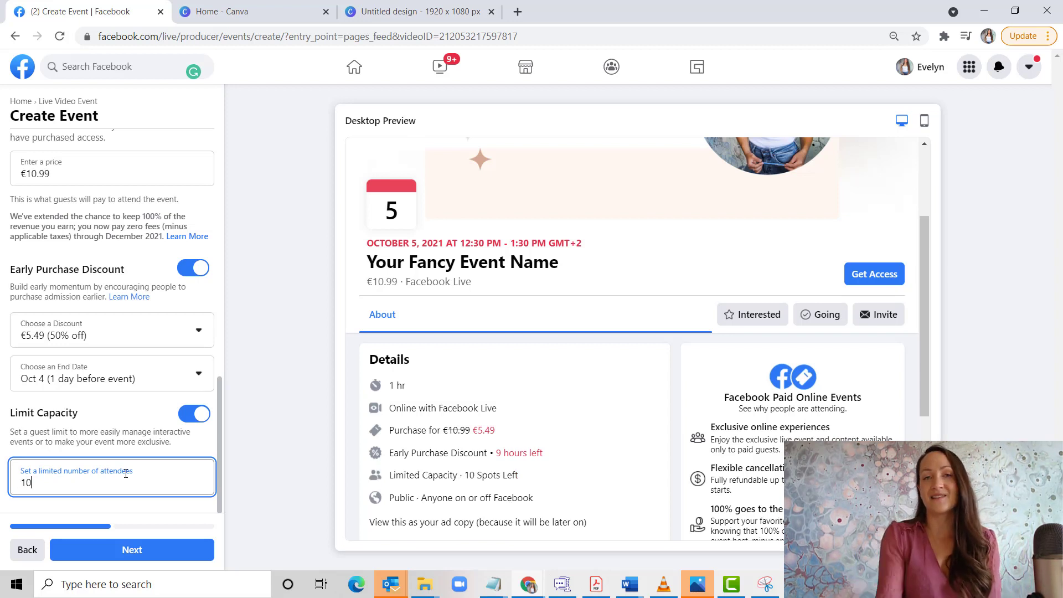
key("BackSpace")
key("BackSpace")
type("9")
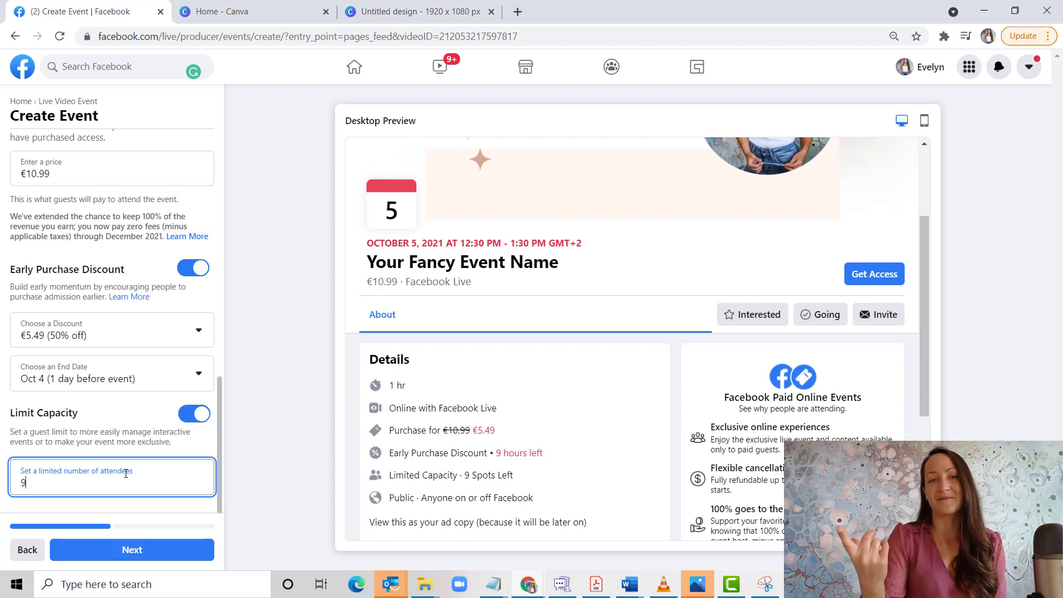
left_click(114, 553)
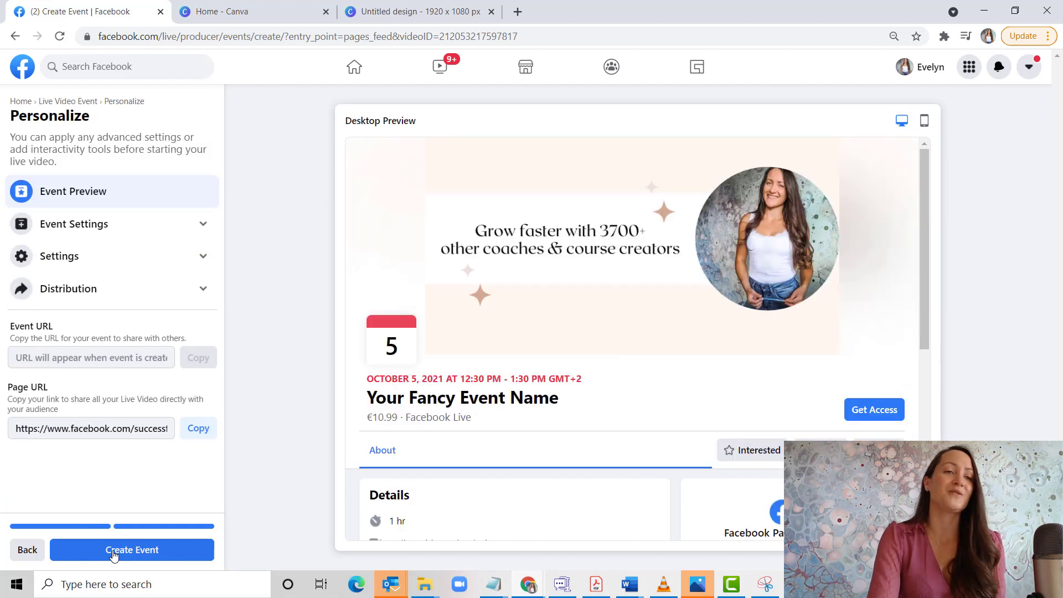
Step: Try the guest list and Messenger question settings in the event options, and cancel without saving
left_click(115, 216)
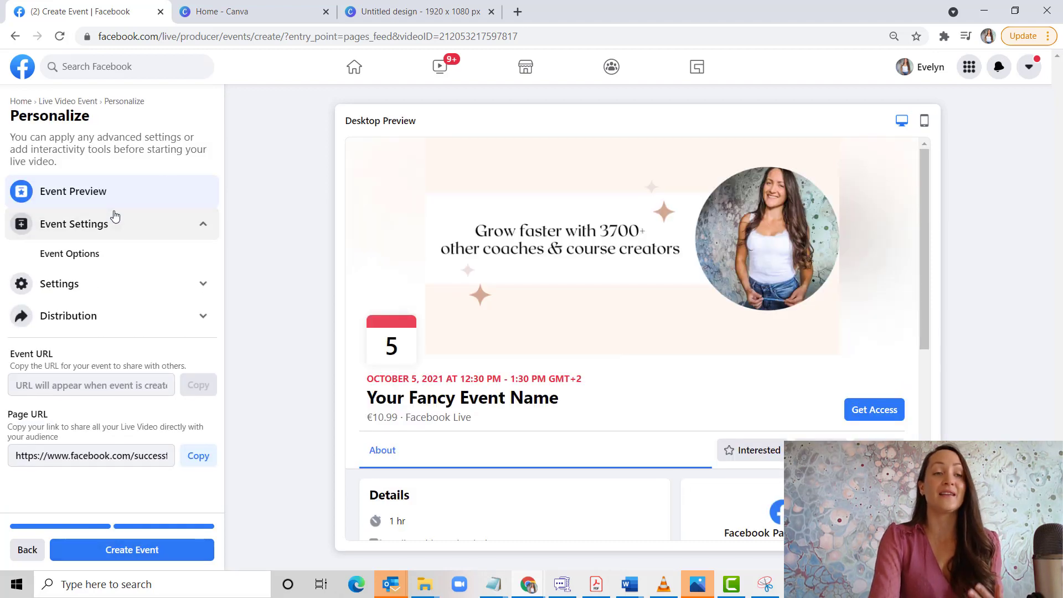
left_click(96, 254)
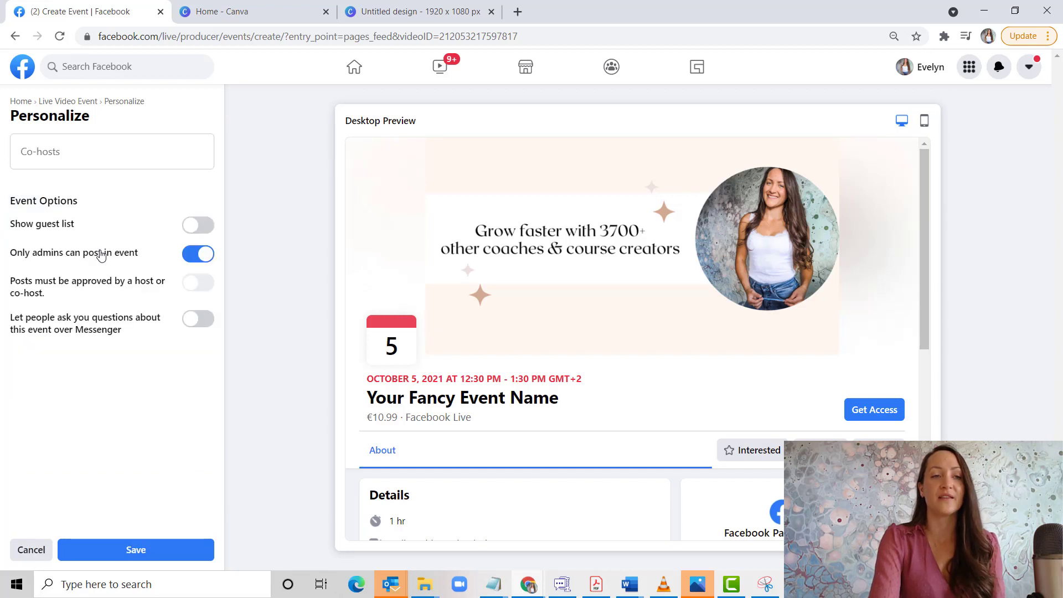
left_click(191, 228)
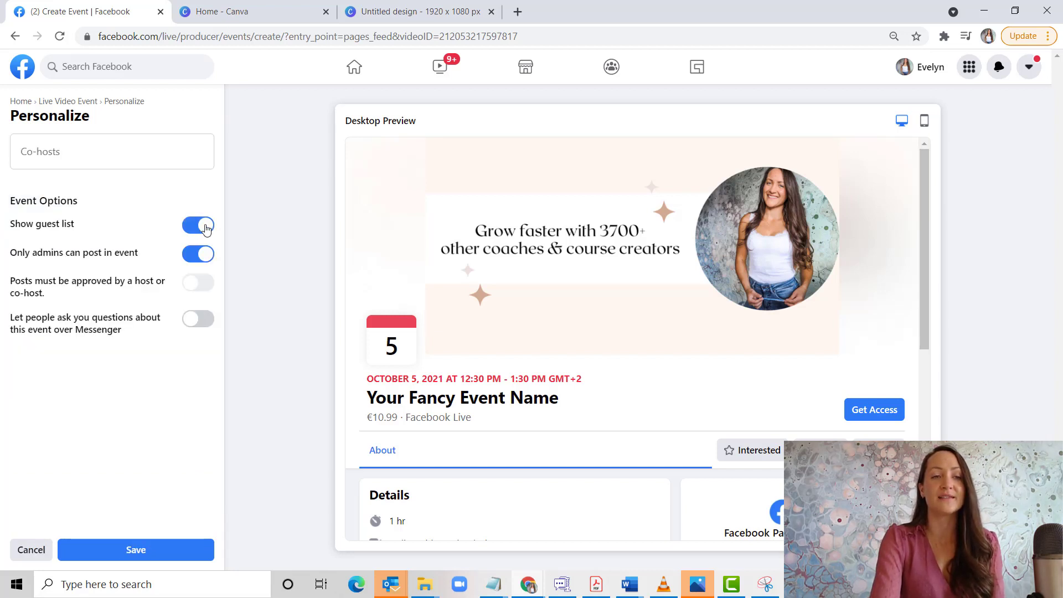
left_click(191, 228)
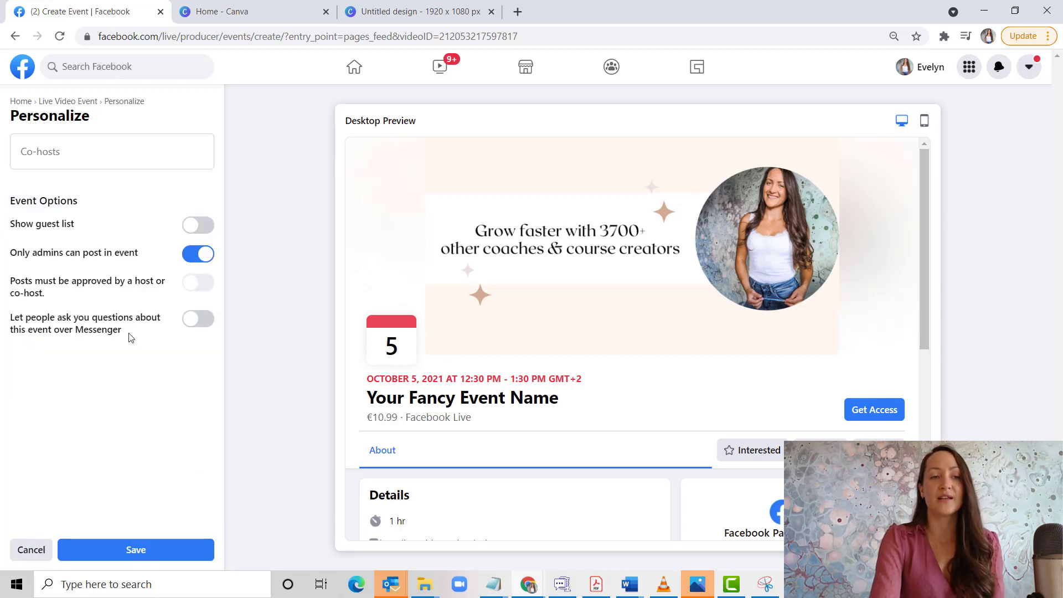
left_click(210, 328)
left_click(190, 327)
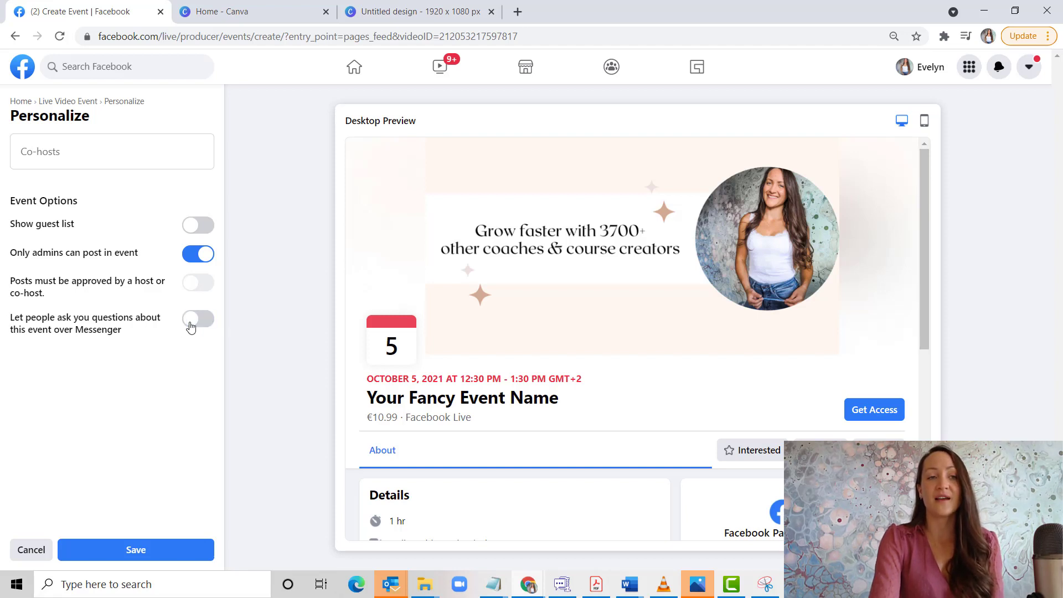
left_click(30, 550)
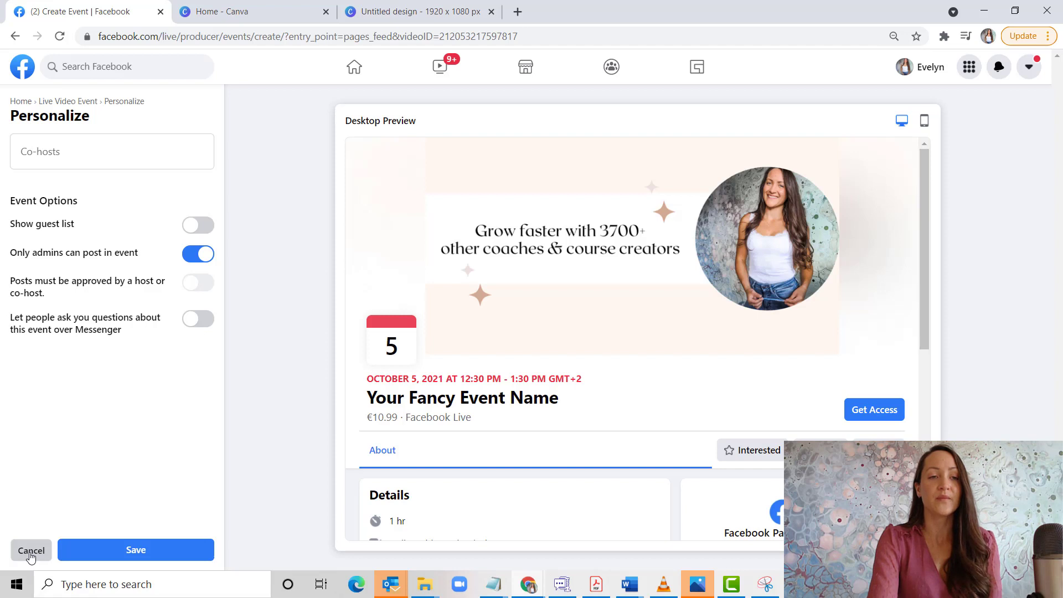
Step: Look through the live video's Stream, Viewer, Comments and Live Tab settings
left_click(172, 283)
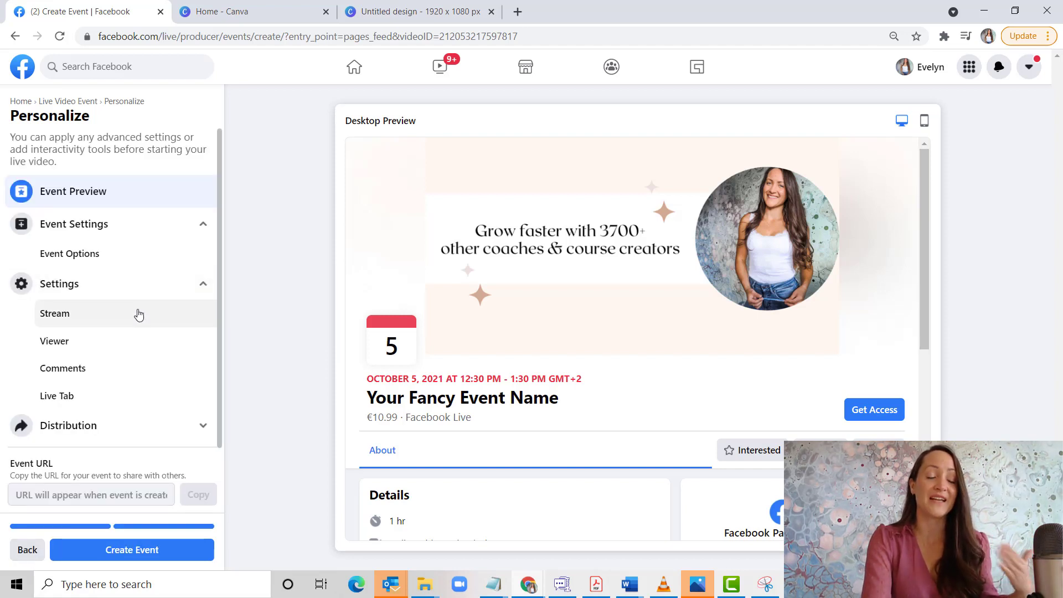
left_click(138, 315)
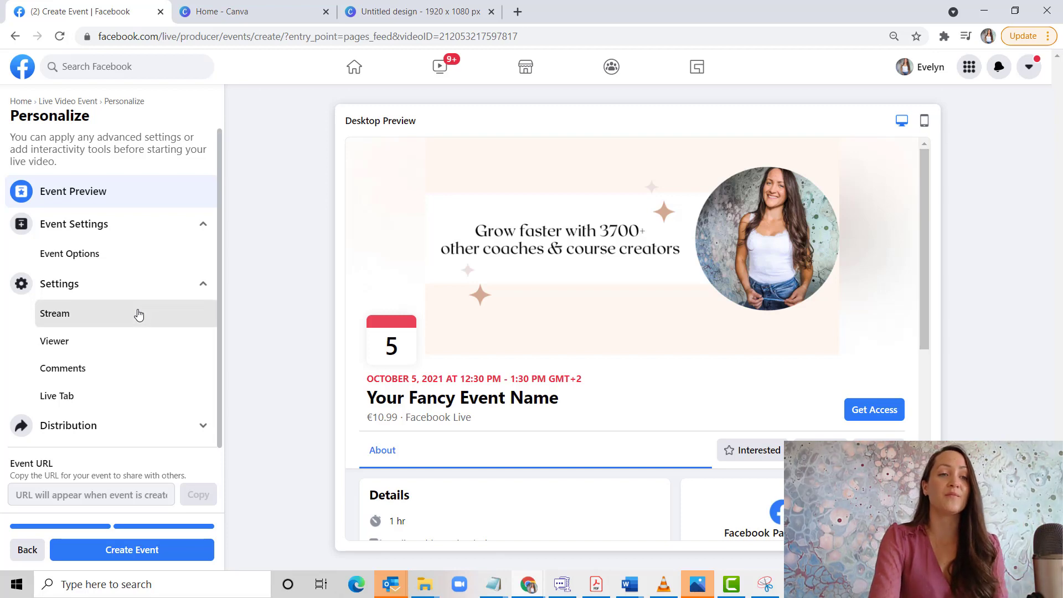
left_click(123, 344)
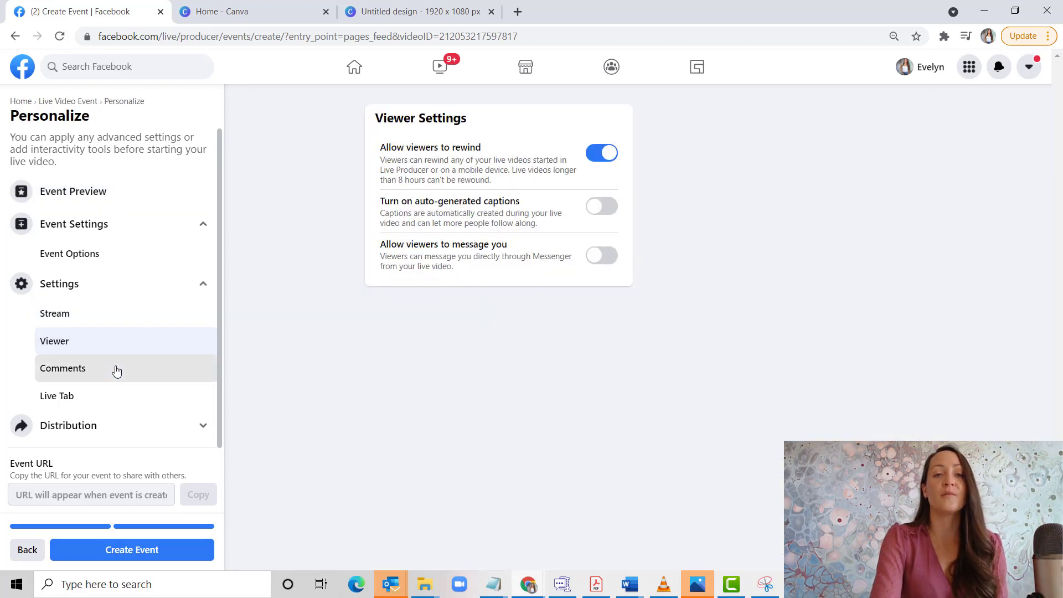
left_click(115, 369)
left_click(93, 393)
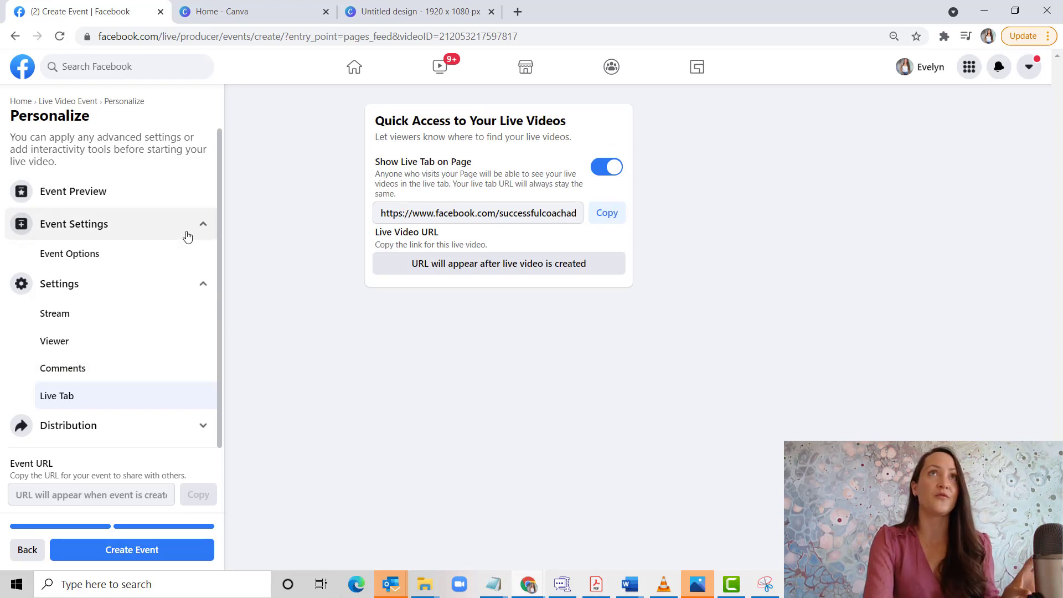
Step: Look through the Pages available for crossposting in the distribution settings, and close the list without selecting any
left_click(201, 284)
left_click(191, 315)
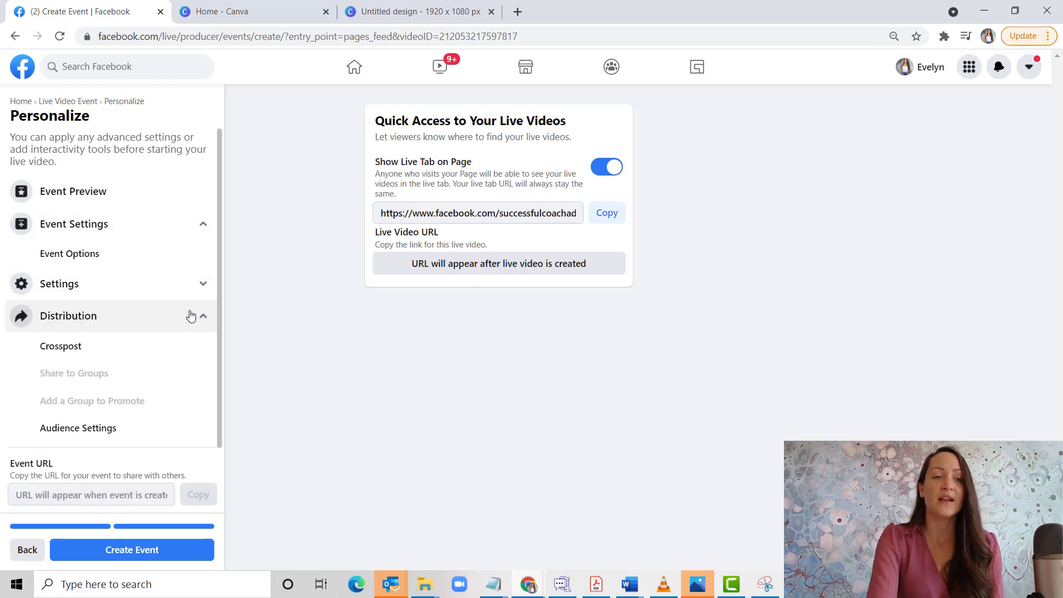
scroll(190, 313, "down", 2)
left_click(86, 279)
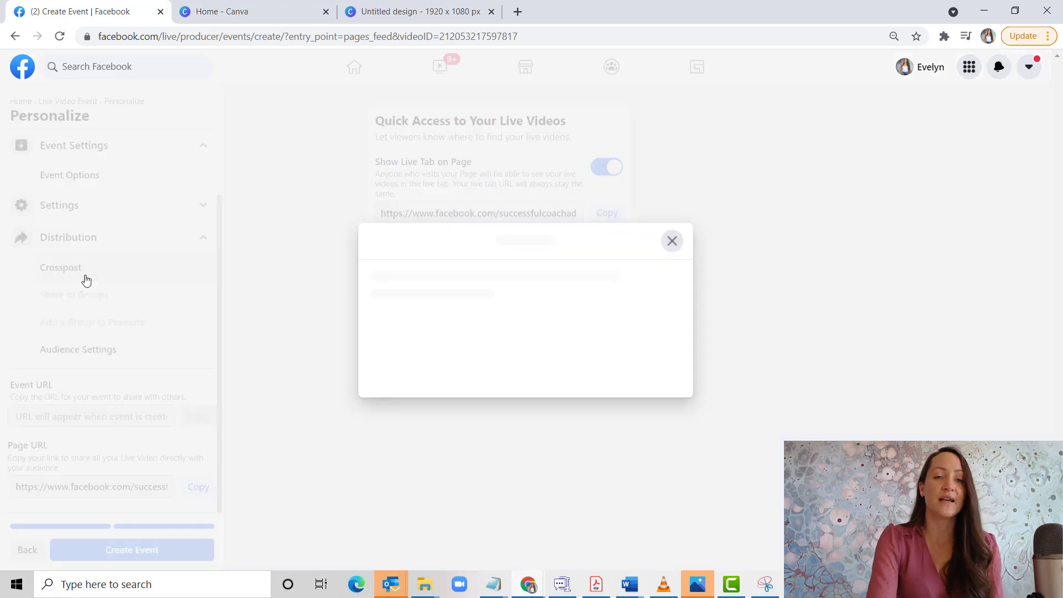
scroll(628, 325, "down", 15)
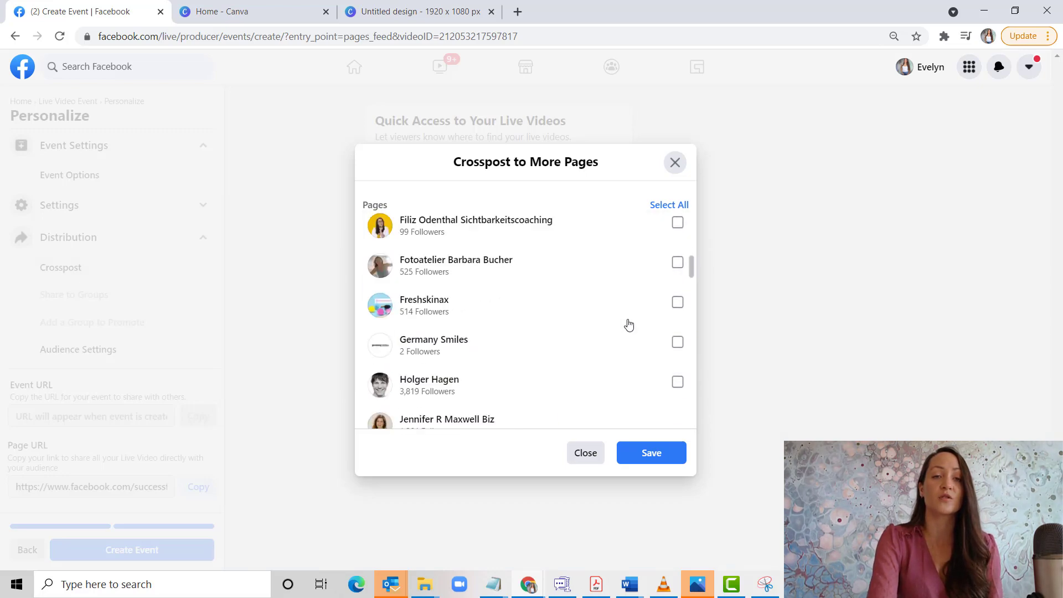
scroll(628, 326, "up", 6)
scroll(629, 325, "up", 10)
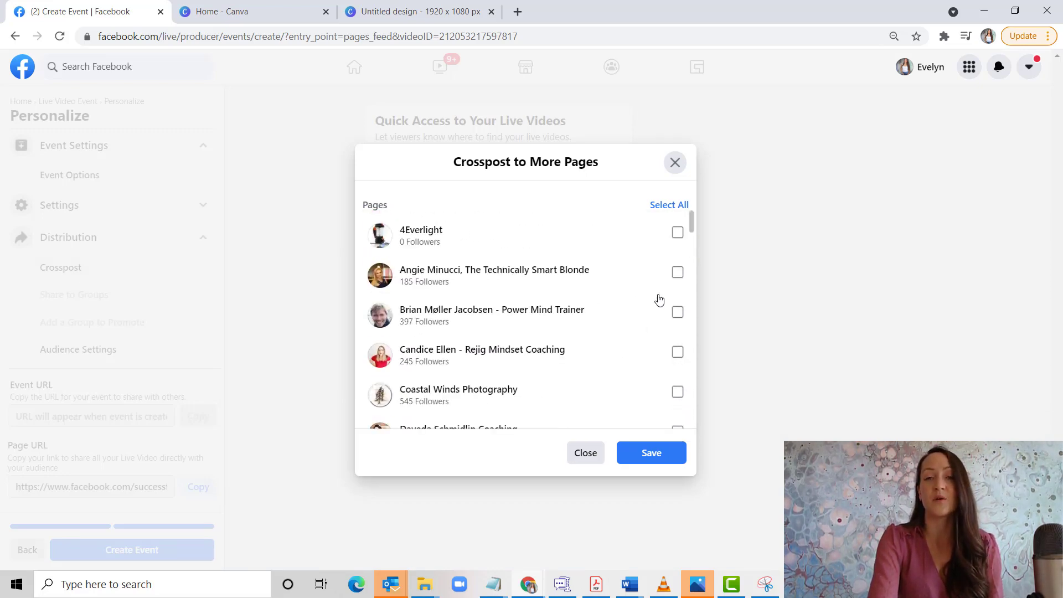
left_click(674, 162)
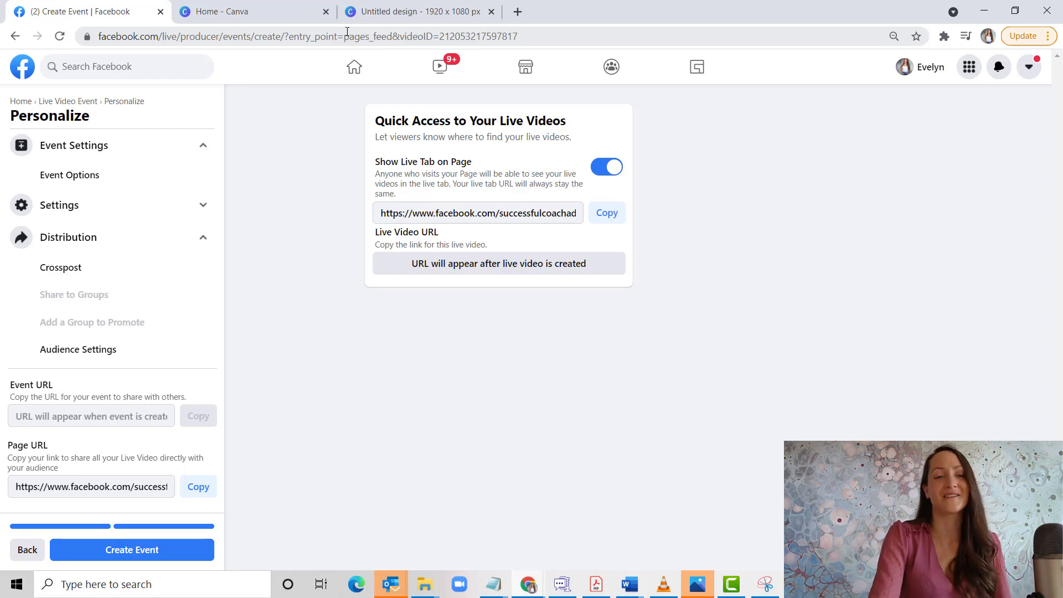
Step: Check the minimum age options and location restrictions in the audience settings, and close them without saving
left_click(86, 360)
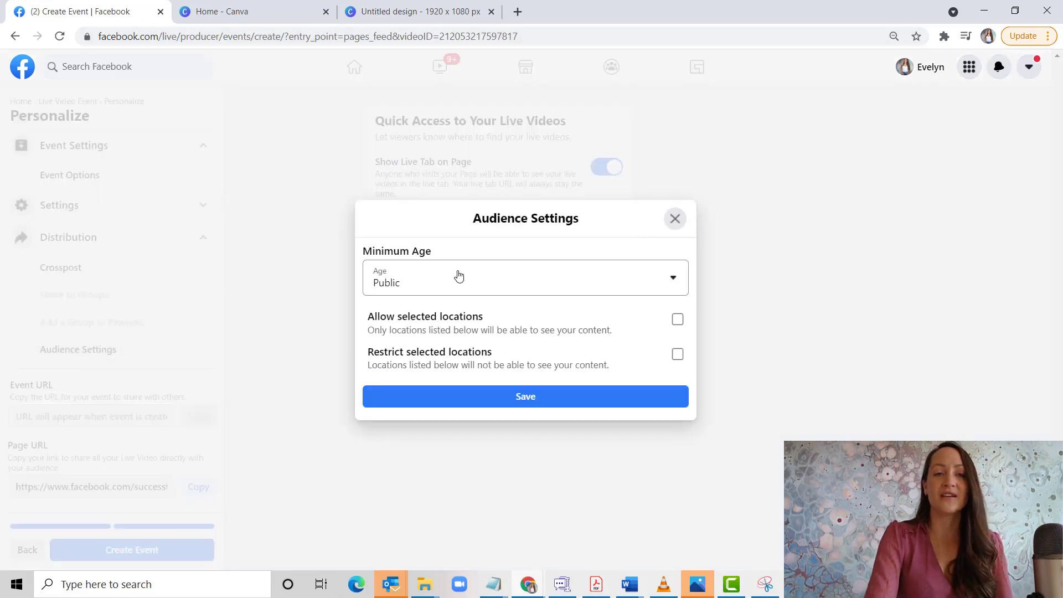
left_click(680, 292)
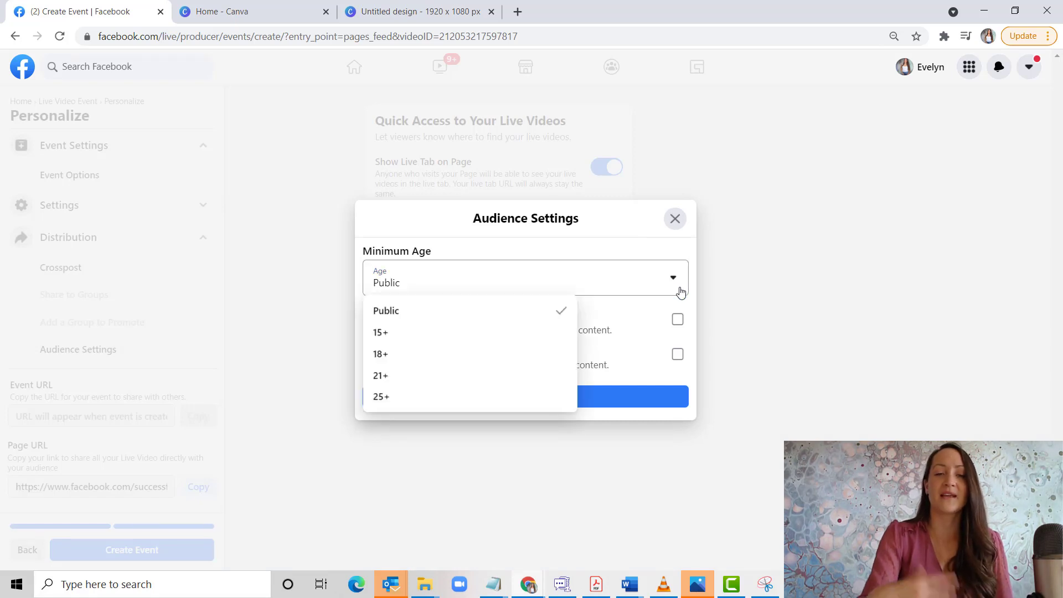
left_click(576, 253)
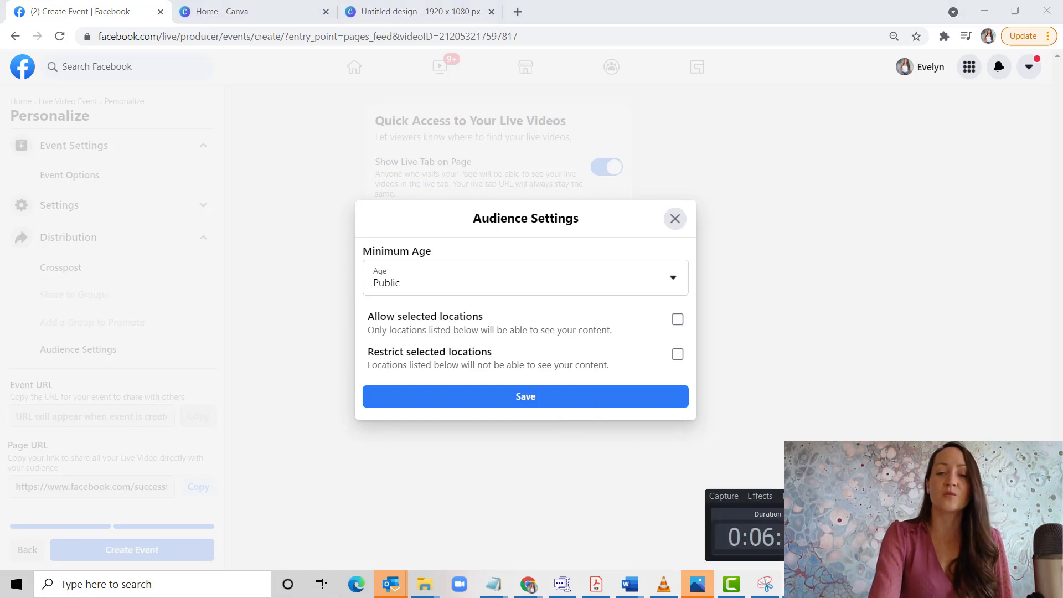
left_click(674, 220)
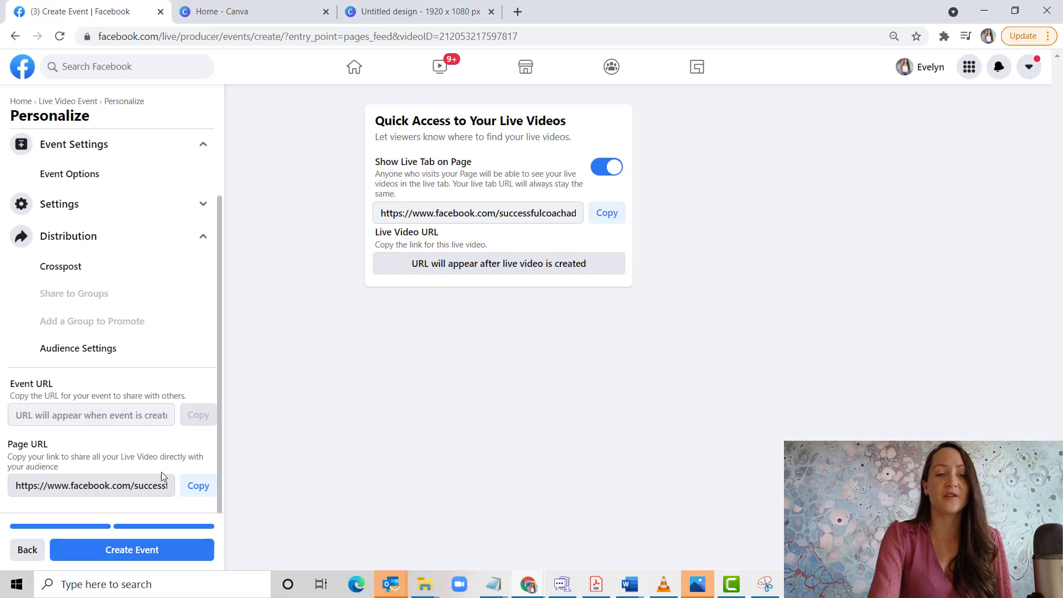
Step: Copy the Page URL, create the event, and continue to its live video setup
left_click(198, 487)
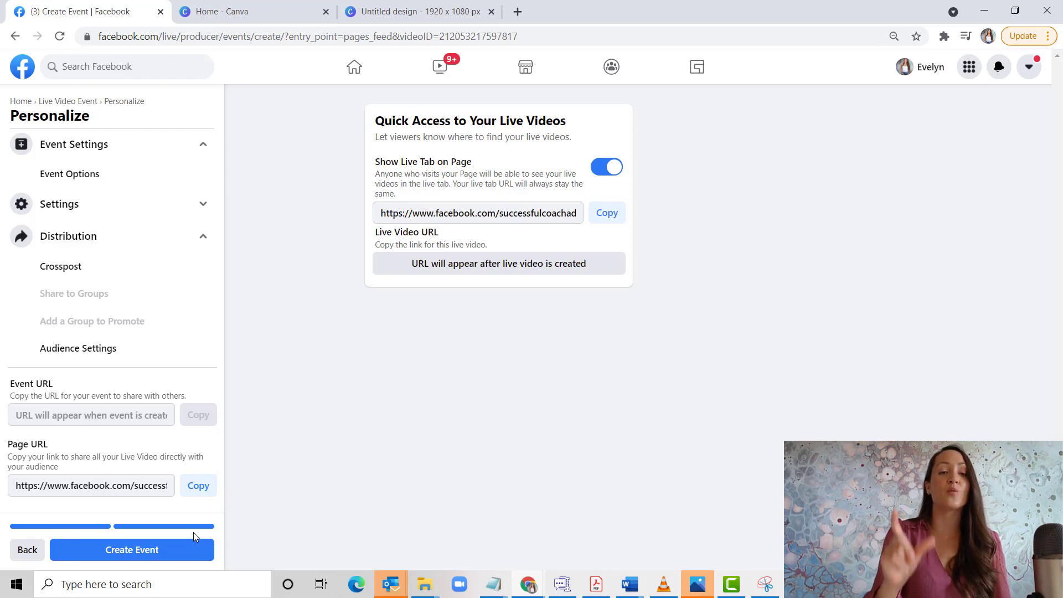
left_click(189, 558)
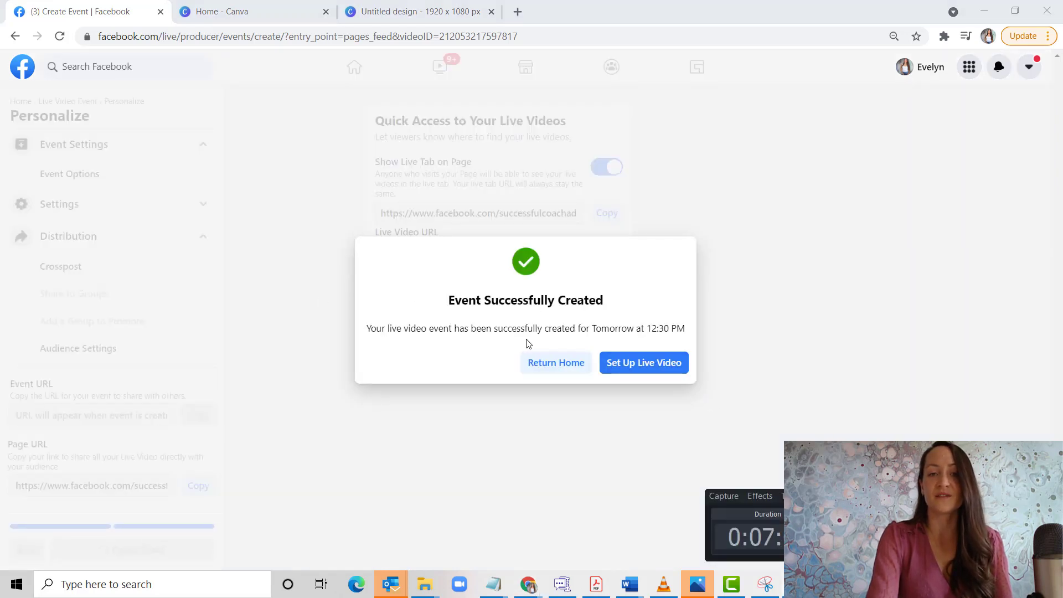
left_click(659, 362)
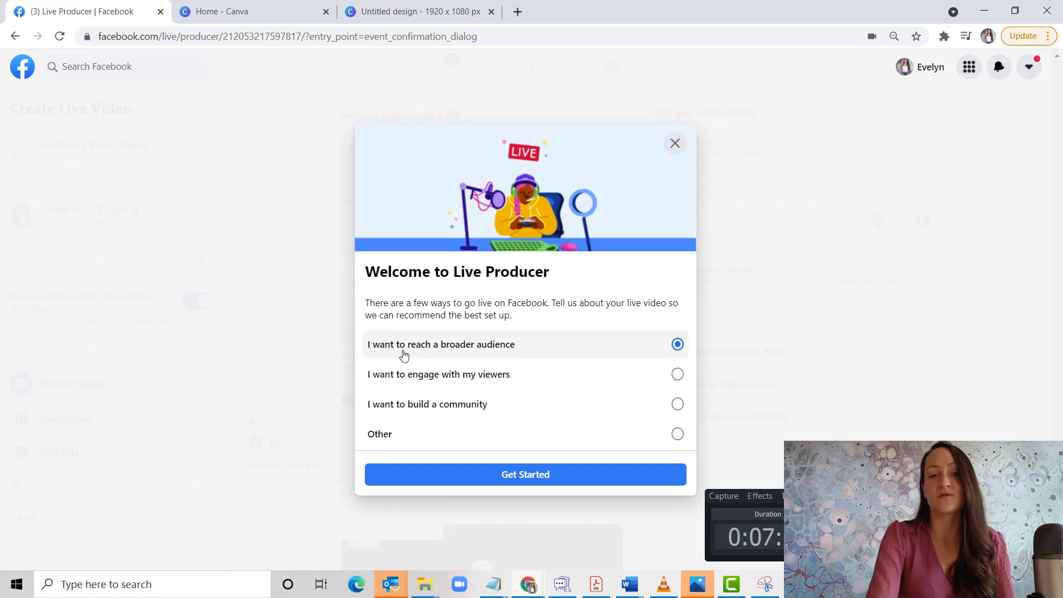
Step: Choose "I want to reach a broader audience" as the live video goal, get started, and dismiss the paid-event notice and video source tour
left_click(441, 384)
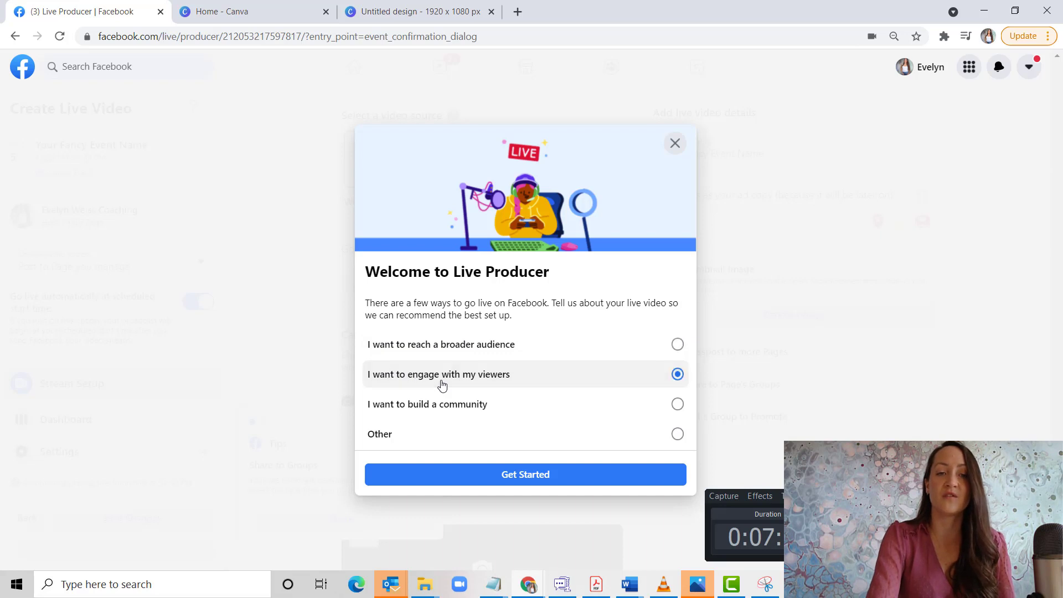
left_click(560, 418)
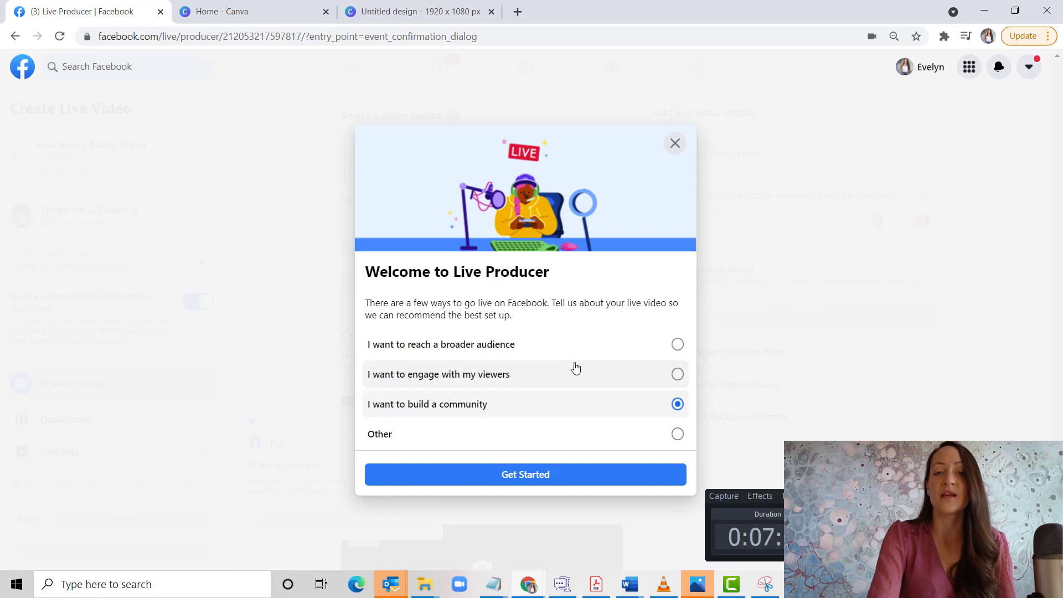
left_click(675, 357)
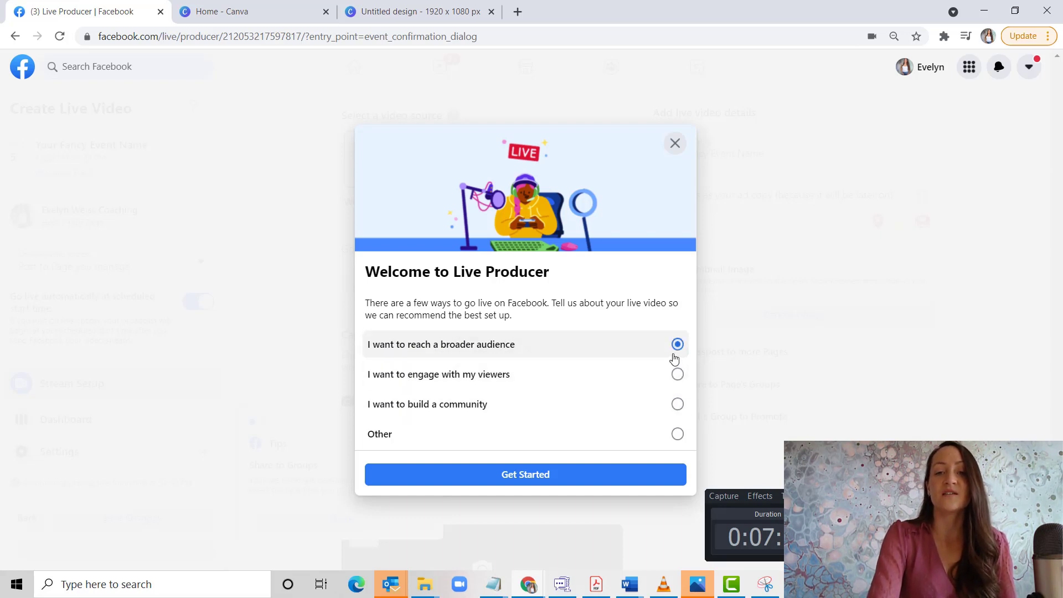
left_click(543, 475)
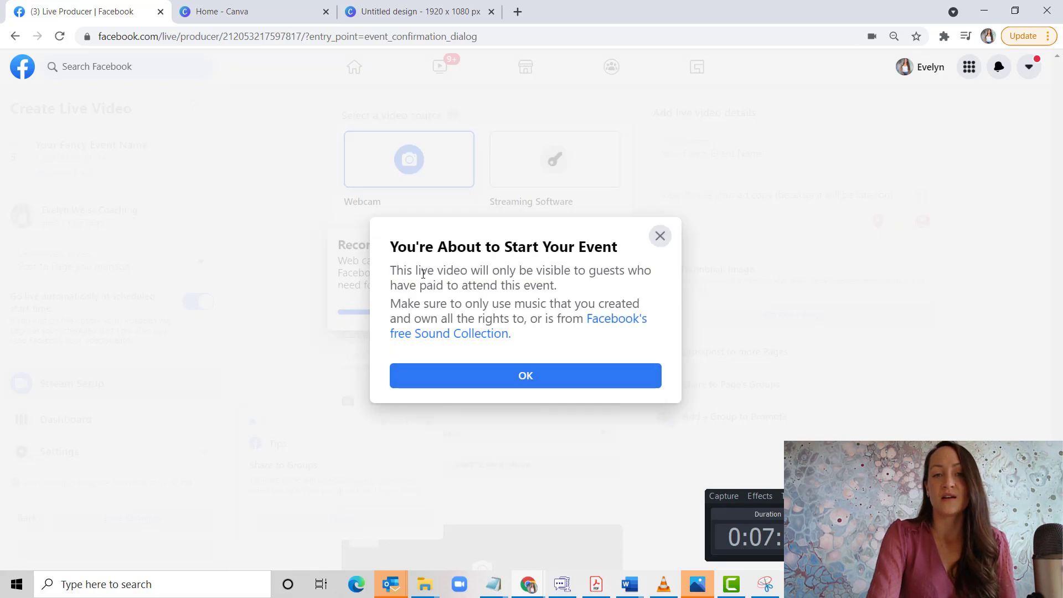
left_click(481, 372)
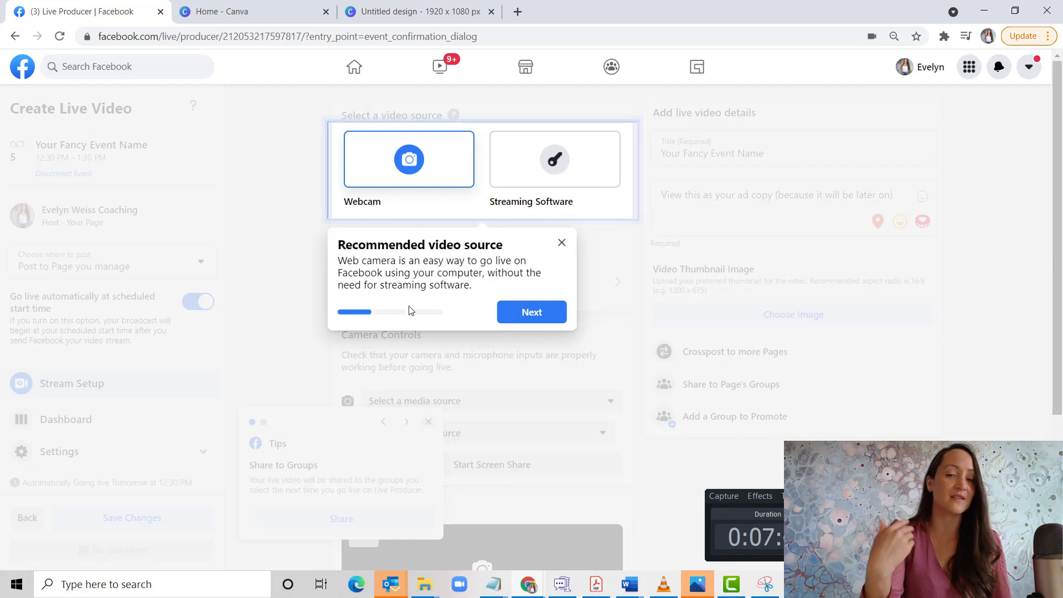
left_click(561, 242)
Step: Look over the video source, camera controls and live video details in the stream setup
scroll(548, 313, "down", 4)
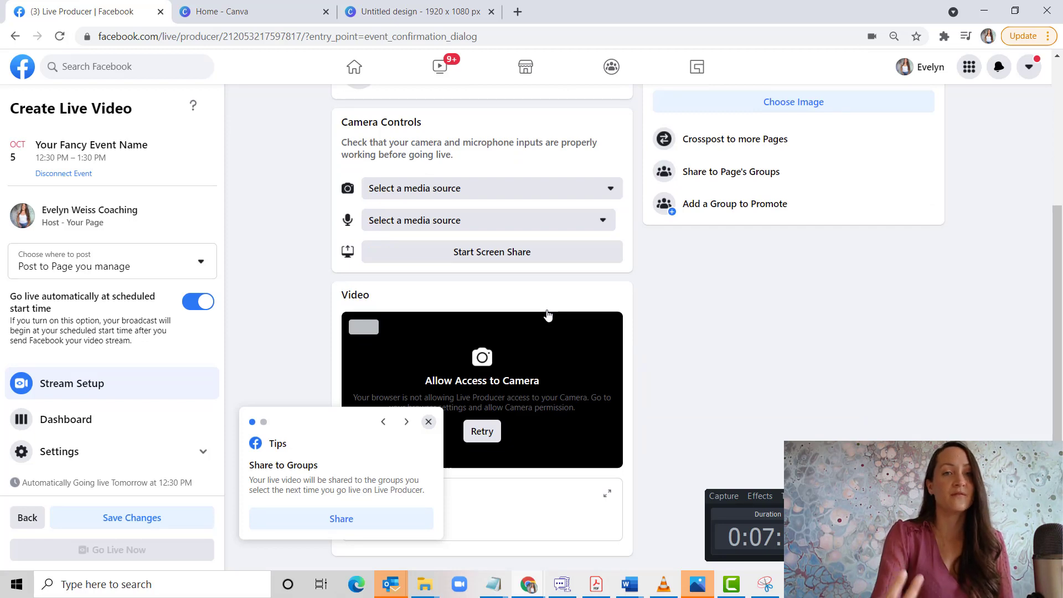
scroll(547, 313, "up", 4)
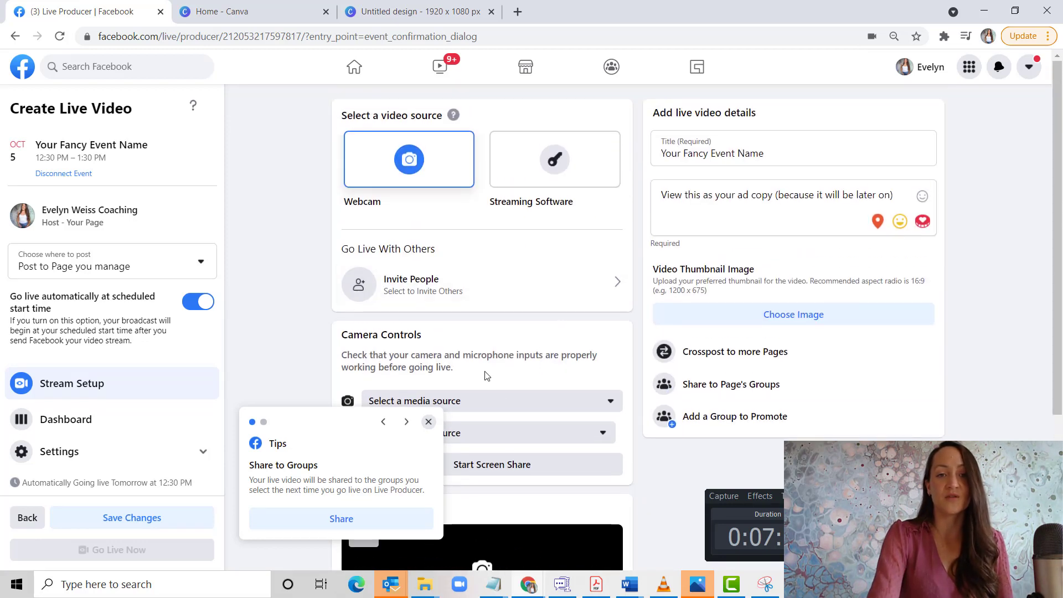
scroll(505, 405, "down", 2)
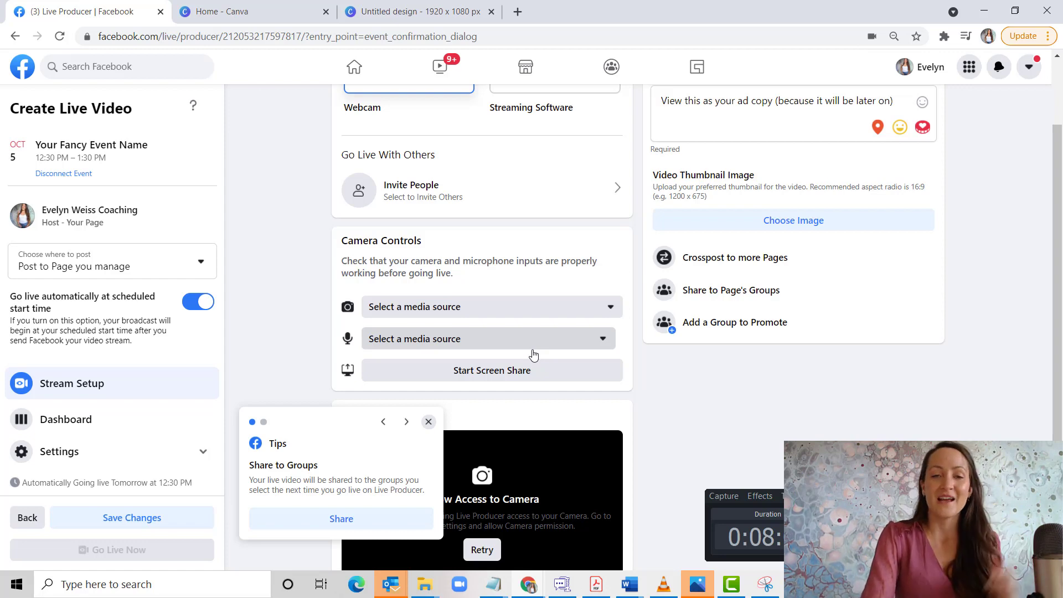
scroll(533, 354, "up", 2)
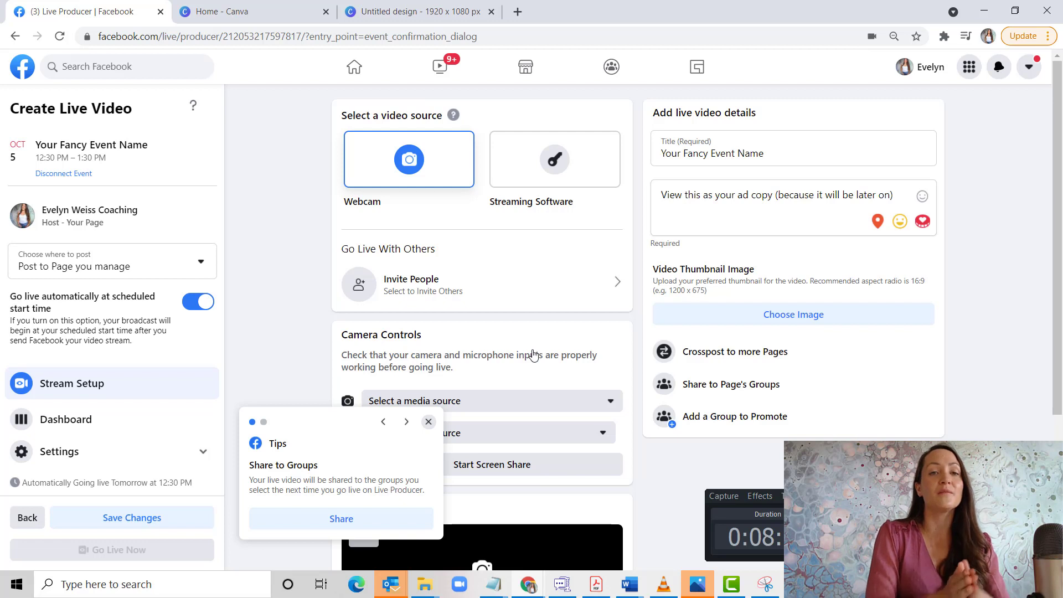
Step: Open the Events section of the coaching Page from your Pages and reload it
left_click(367, 67)
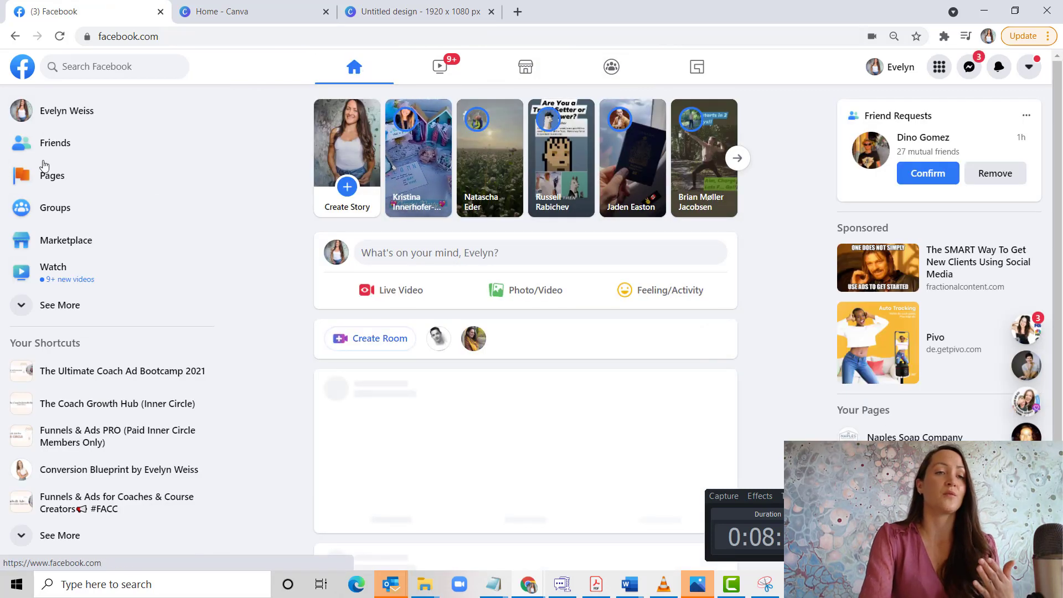
left_click(76, 187)
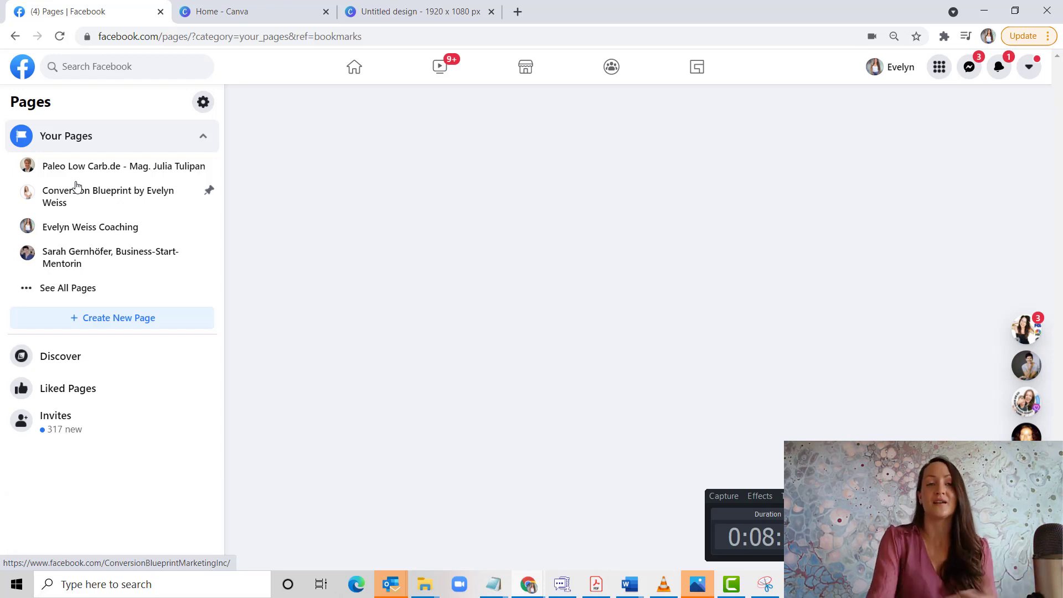
left_click(76, 228)
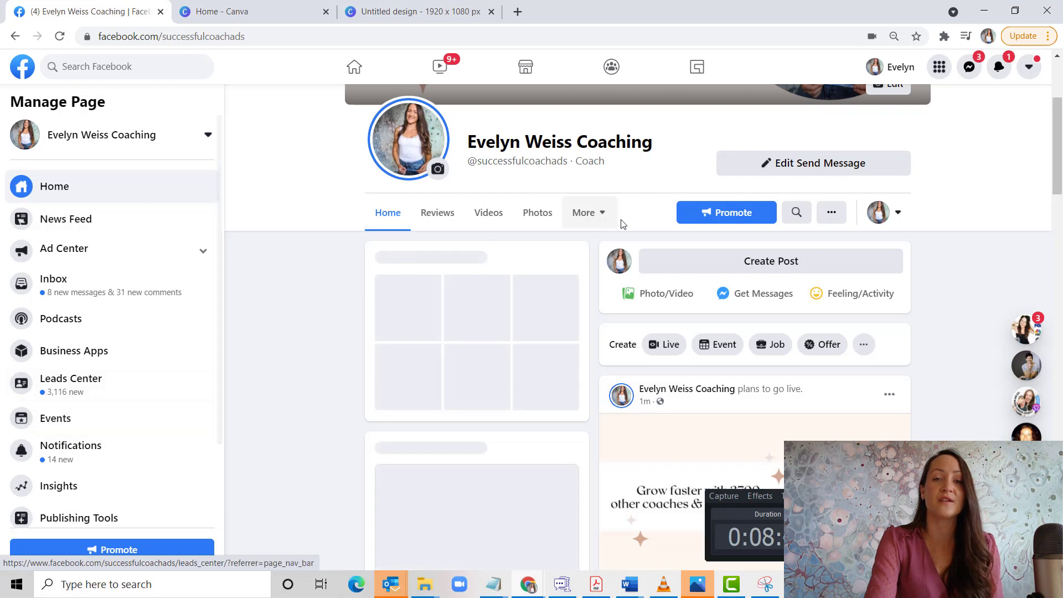
left_click(595, 214)
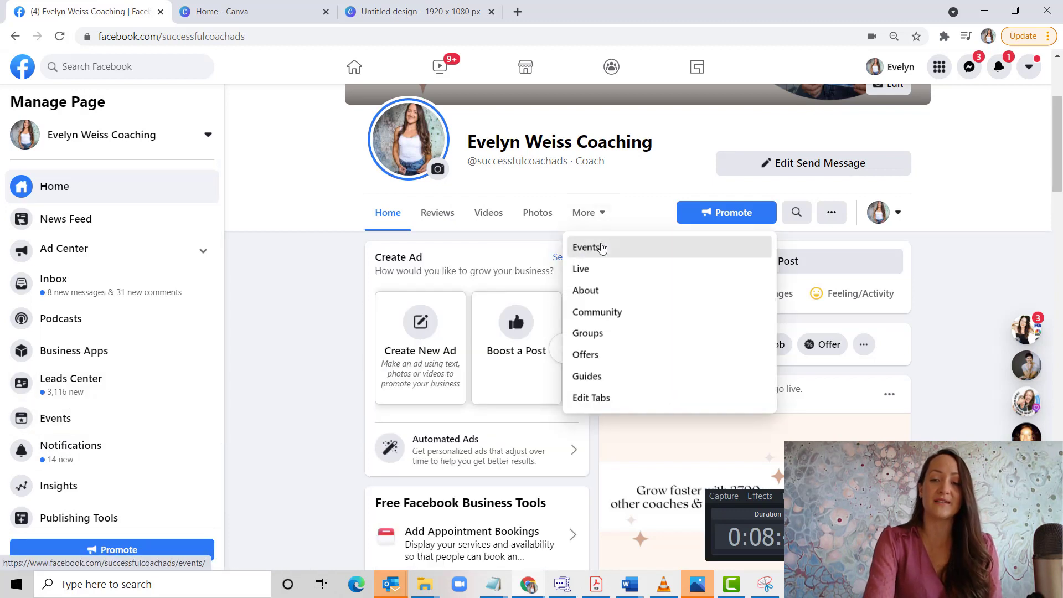
left_click(601, 247)
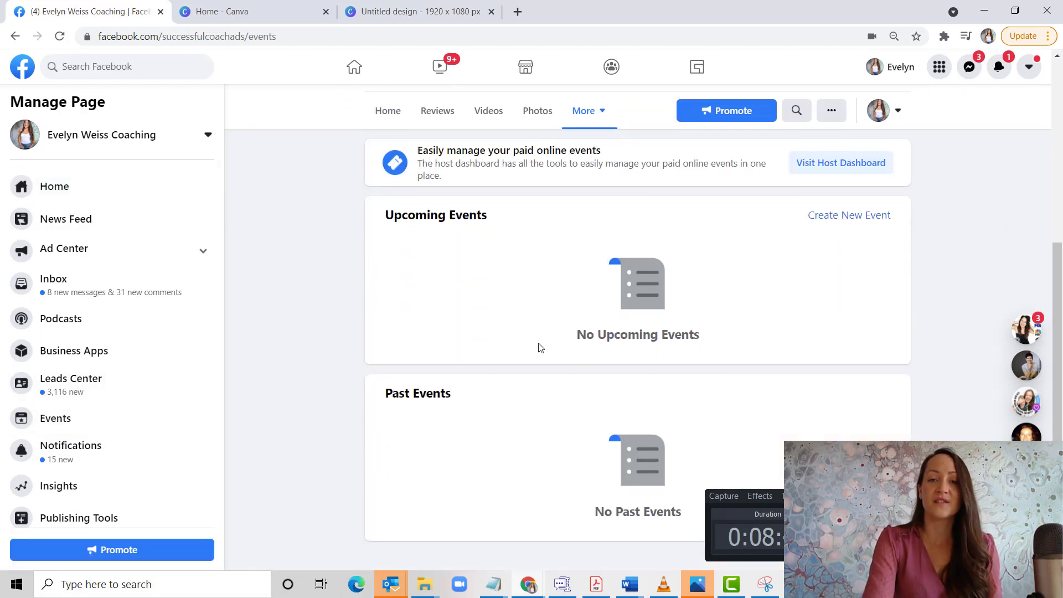
left_click(59, 37)
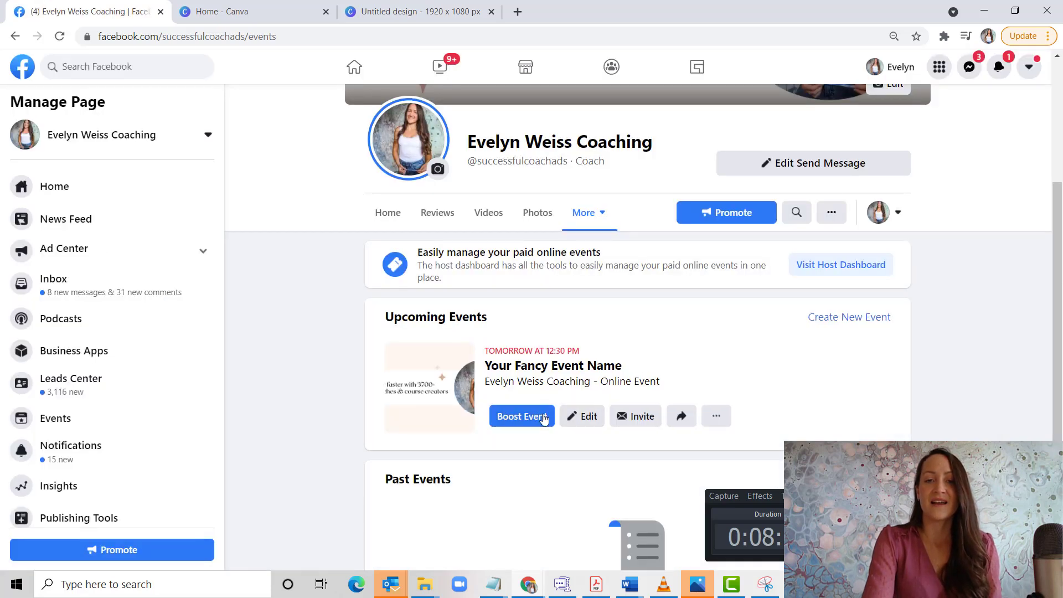
Step: Start boosting the upcoming event "Your Fancy Event Name" and review its ad creative and preview
left_click(544, 417)
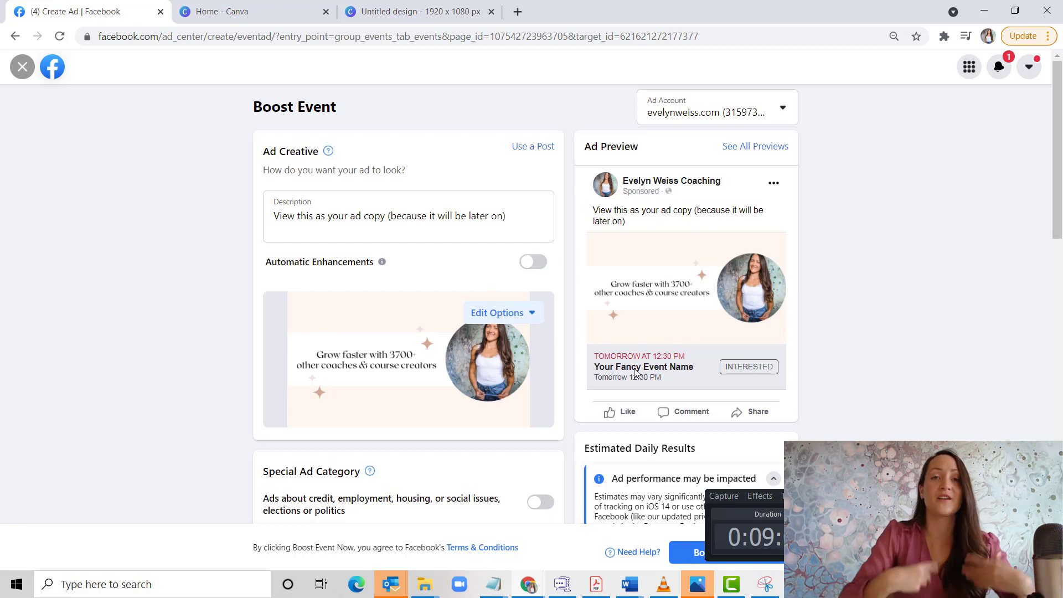
scroll(636, 374, "down", 2)
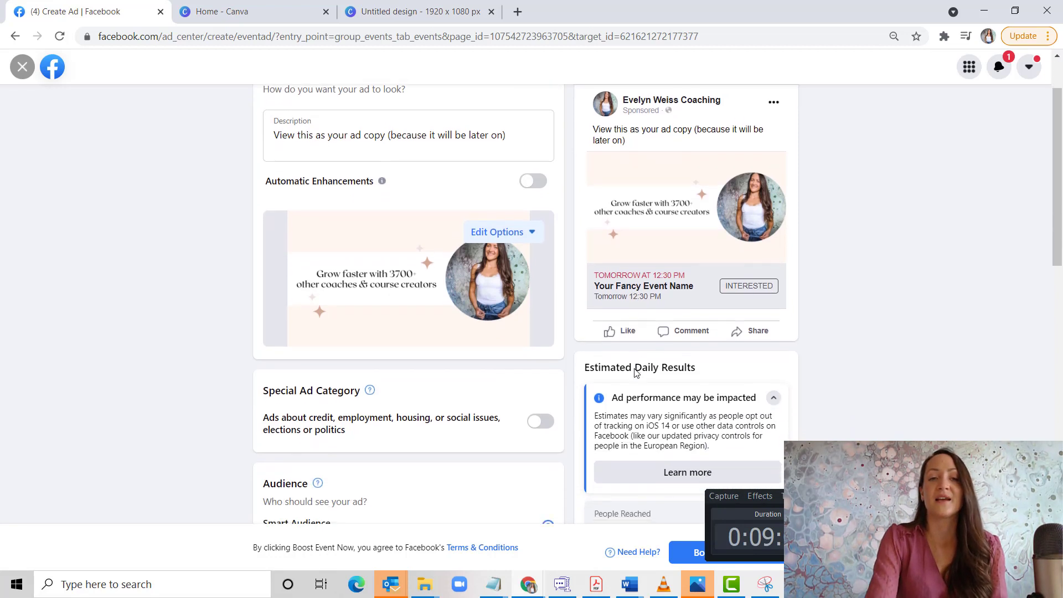
scroll(637, 373, "up", 2)
scroll(635, 374, "down", 1)
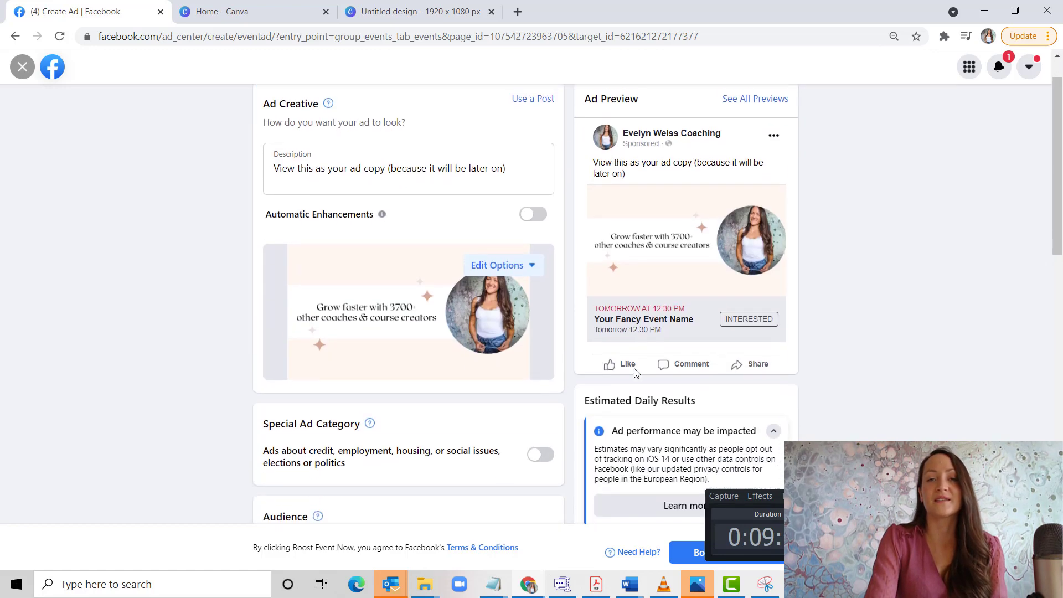
scroll(635, 374, "up", 1)
Step: Switch the boost's ad account to the EUR account under the host's personal name
left_click(733, 115)
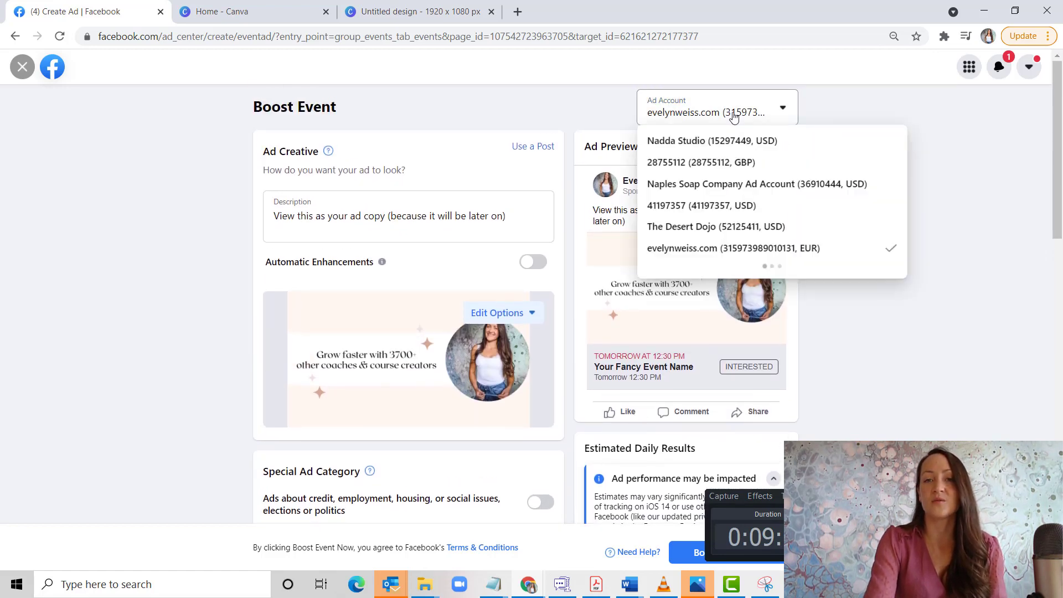
scroll(736, 189, "down", 2)
scroll(739, 198, "up", 2)
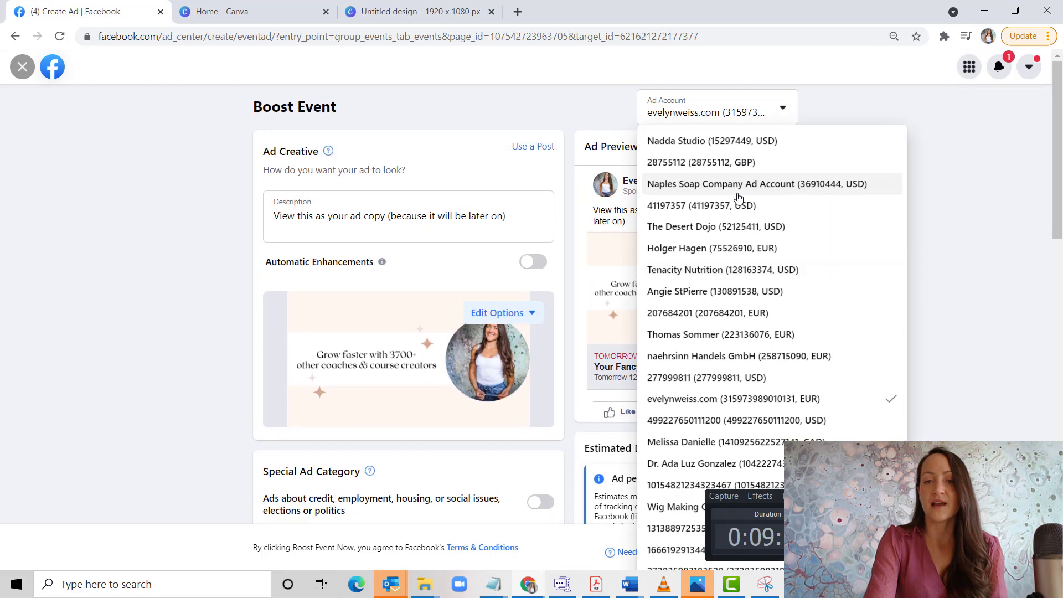
scroll(739, 198, "down", 5)
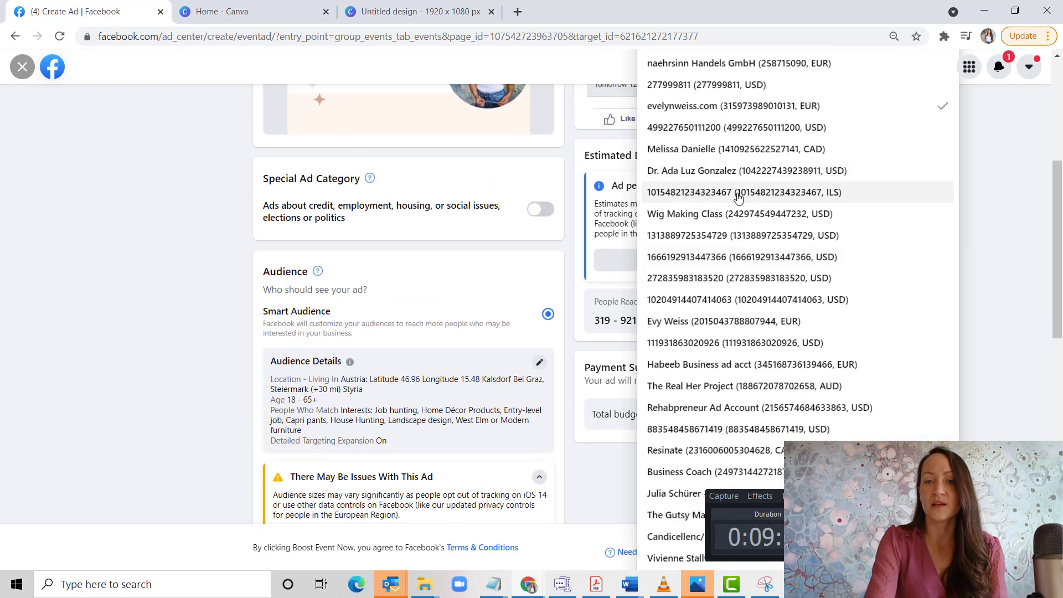
left_click(711, 320)
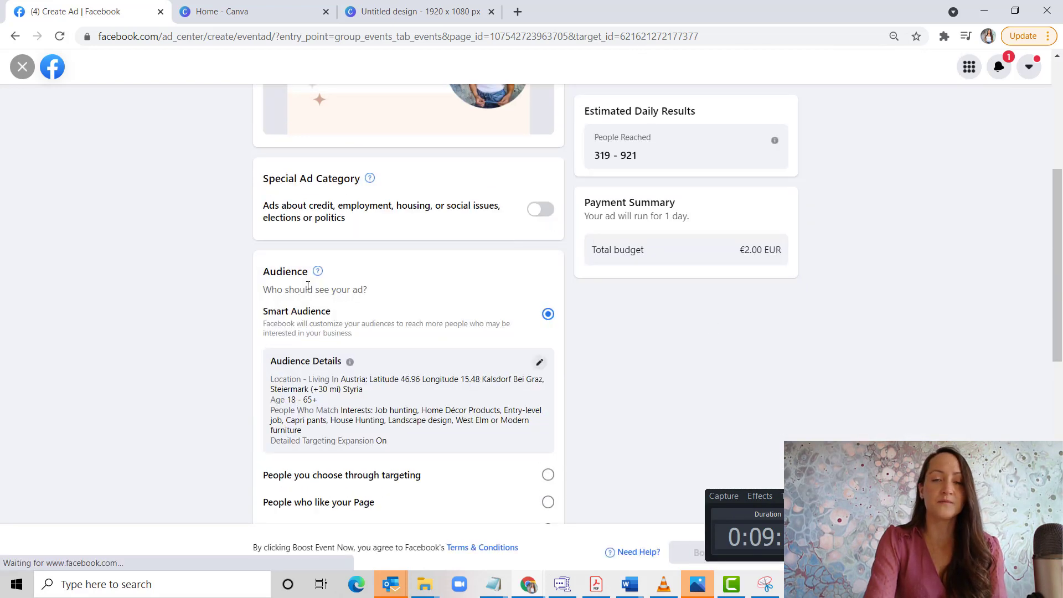
scroll(308, 286, "down", 1)
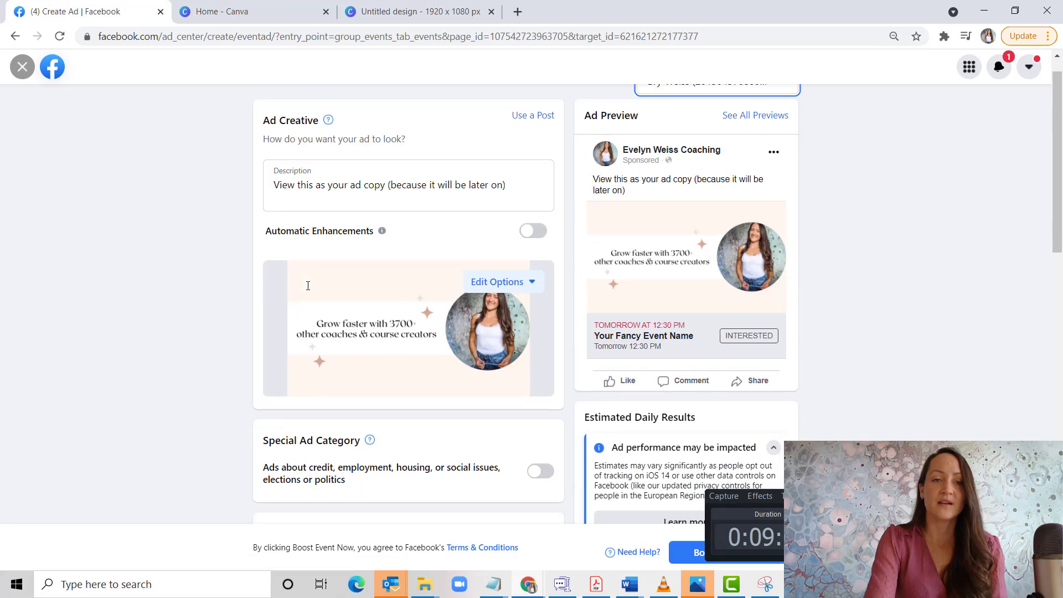
Step: Edit the Smart Audience and remove all preset interests from its detailed targeting, from Job hunting through Modern furniture
scroll(308, 286, "down", 3)
scroll(332, 288, "up", 4)
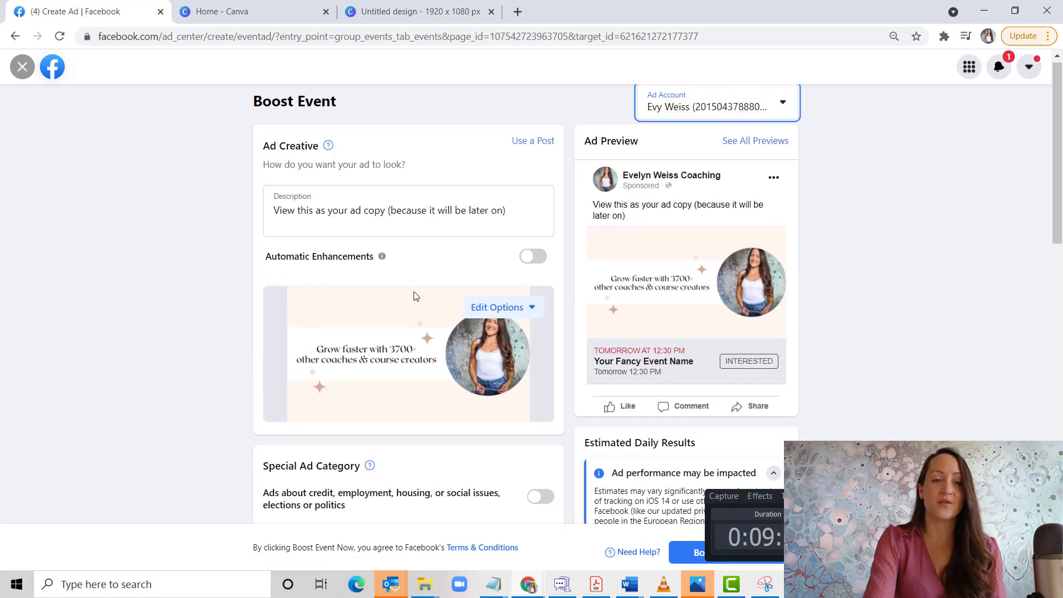
scroll(415, 296, "down", 4)
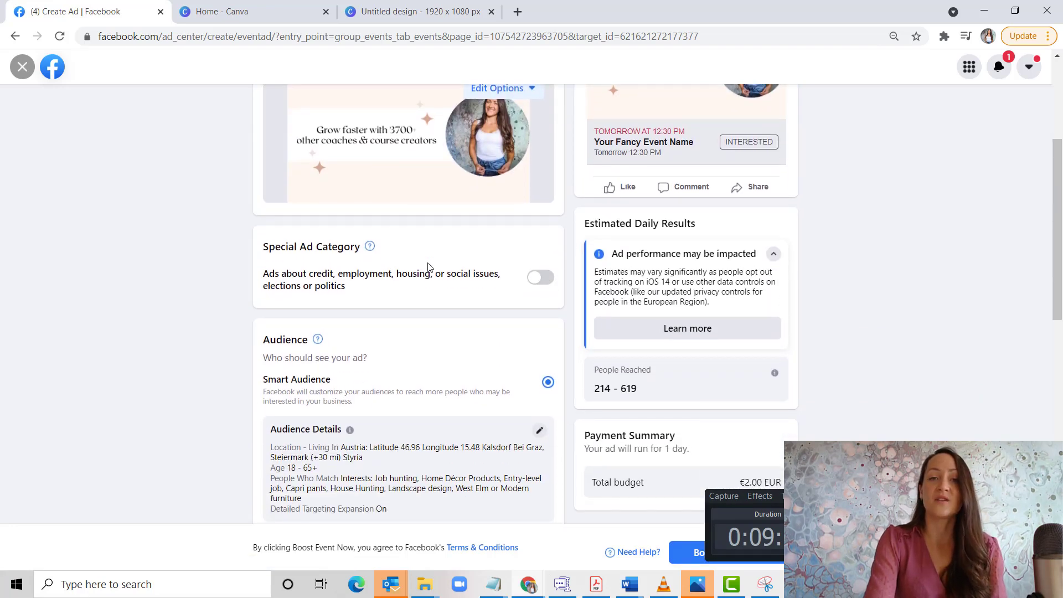
scroll(502, 264, "down", 2)
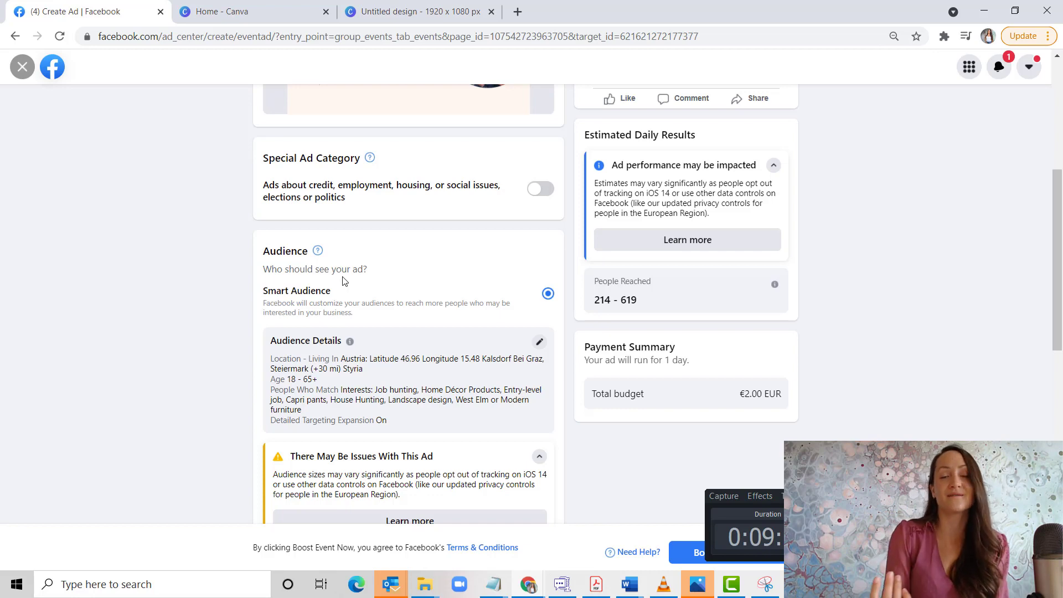
left_click(538, 342)
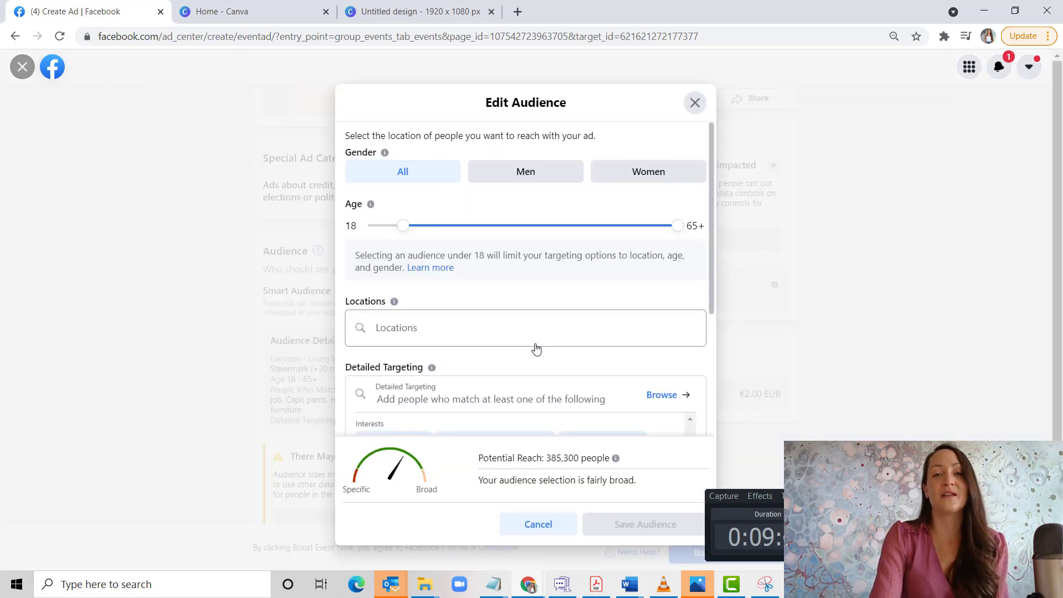
scroll(535, 347, "down", 4)
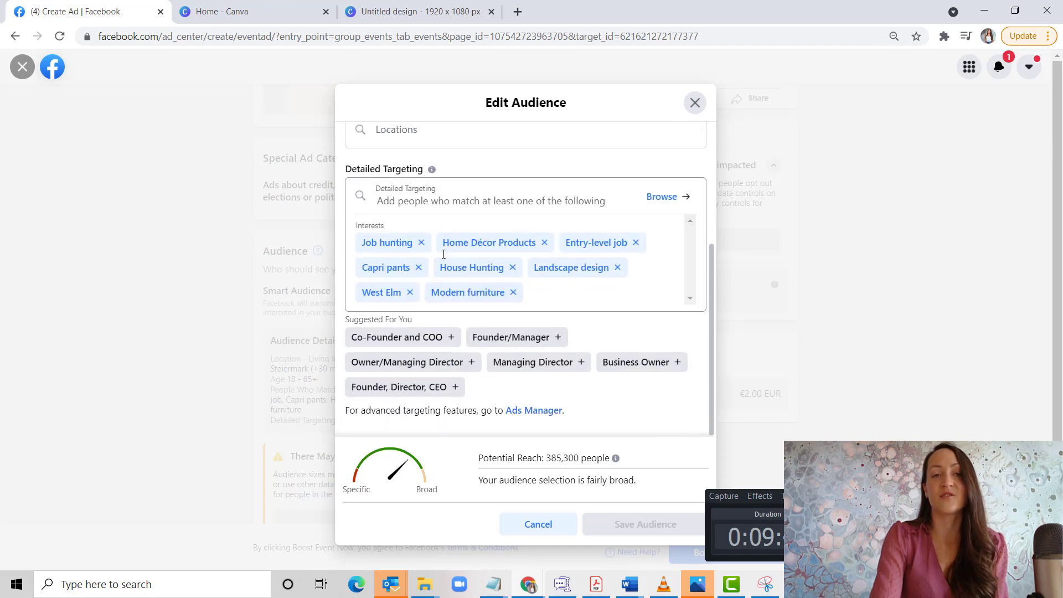
left_click(422, 242)
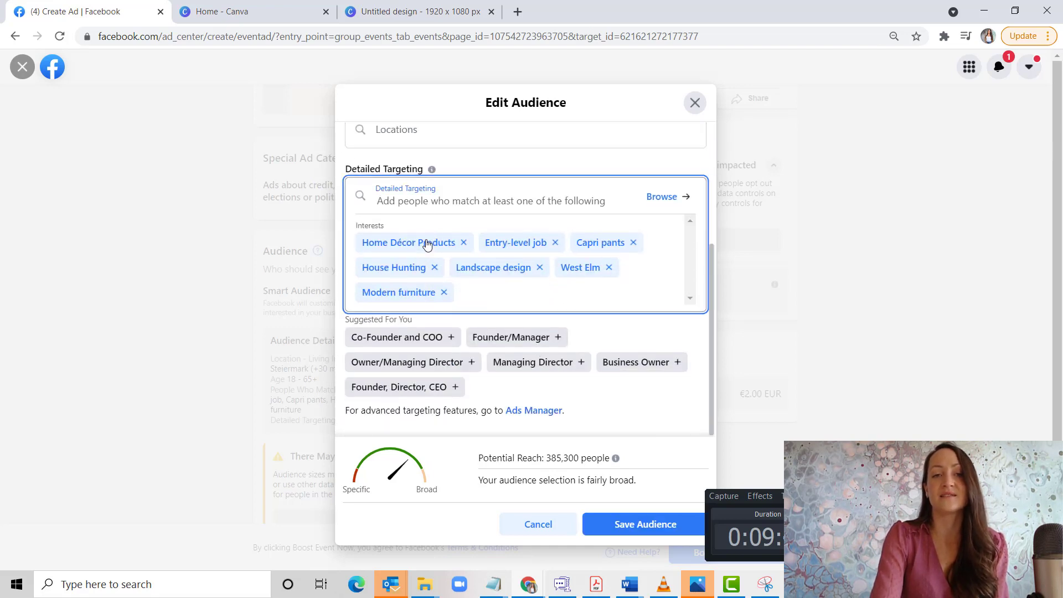
left_click(464, 243)
left_click(433, 269)
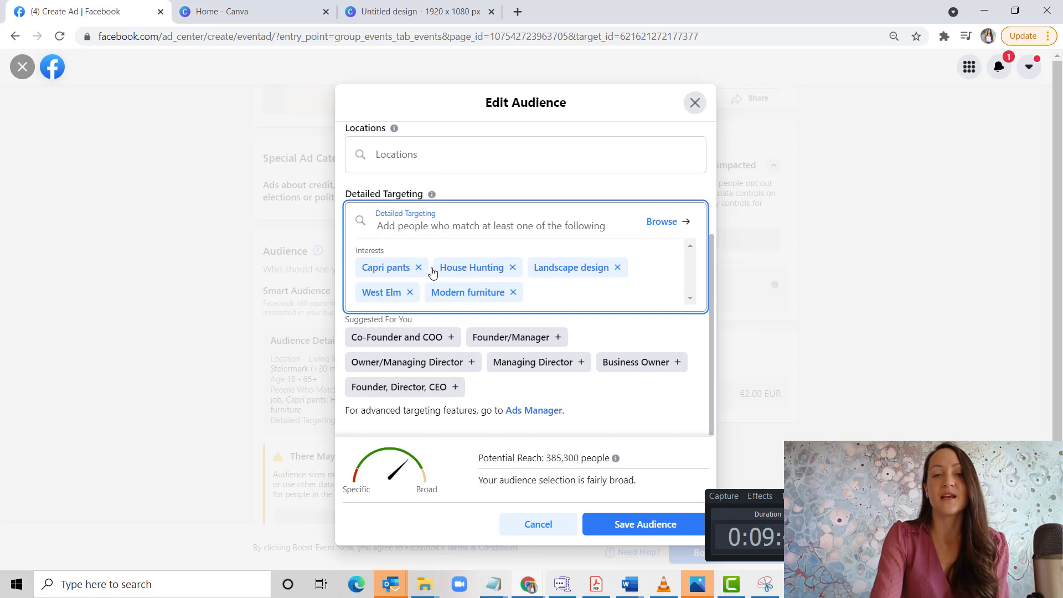
left_click(422, 268)
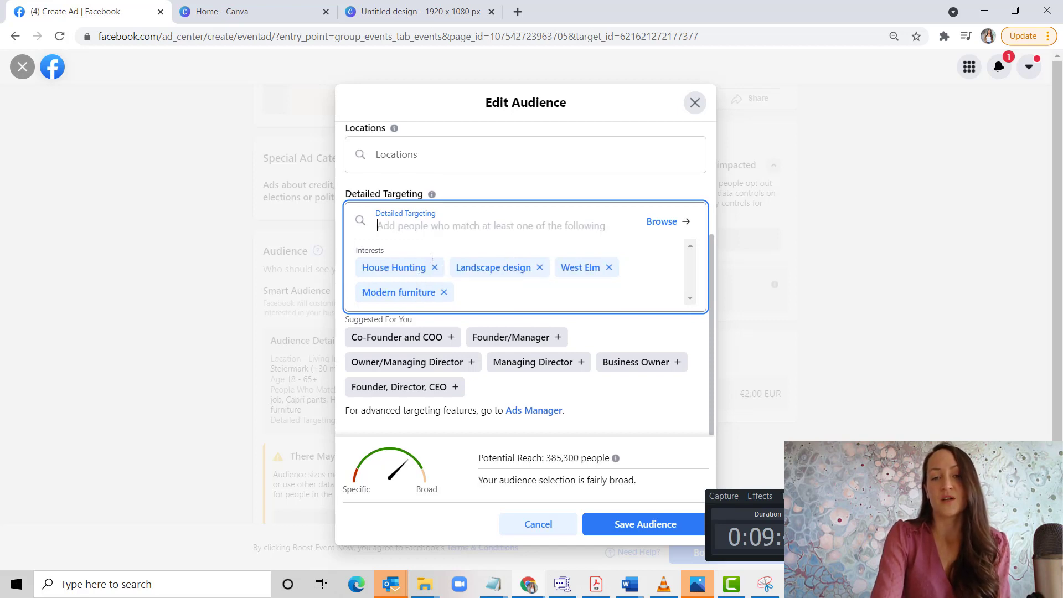
left_click(435, 267)
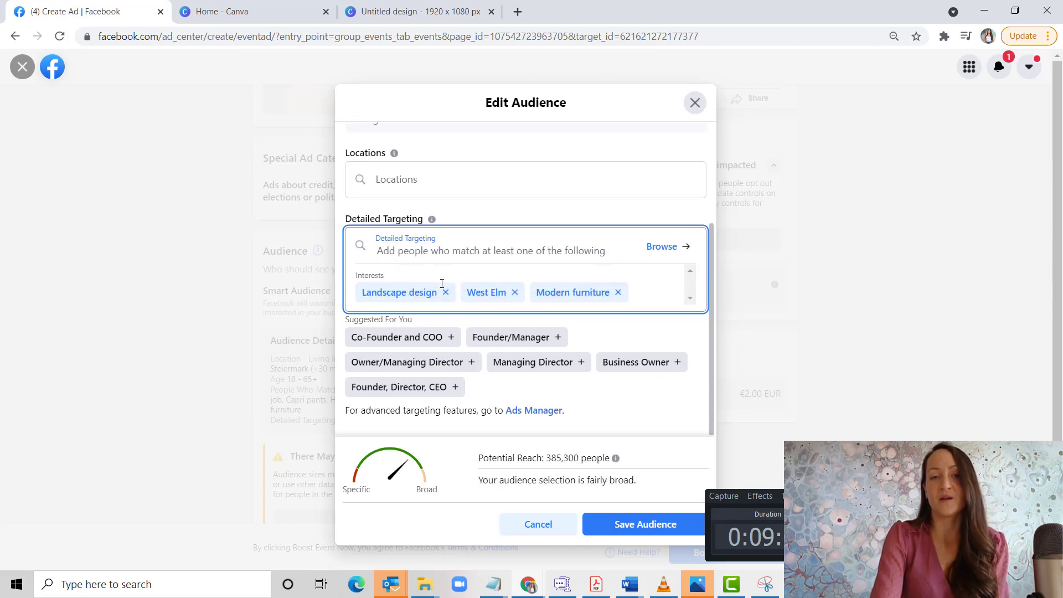
left_click(443, 292)
left_click(409, 292)
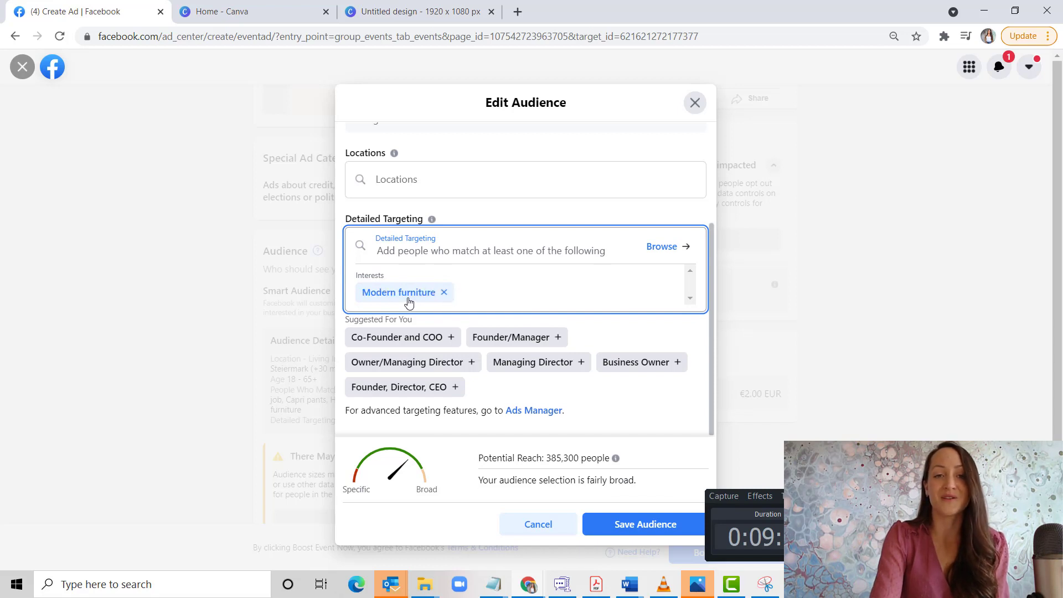
left_click(444, 292)
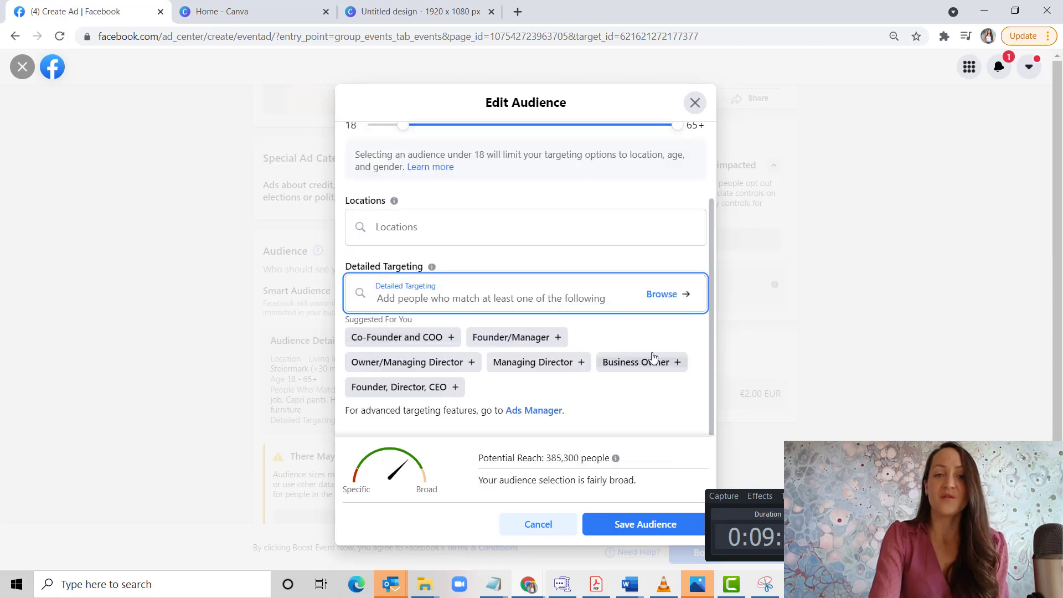
Step: Open the Ads Manager audiences page in a separate browser tab, then return to the audience editor
right_click(530, 416)
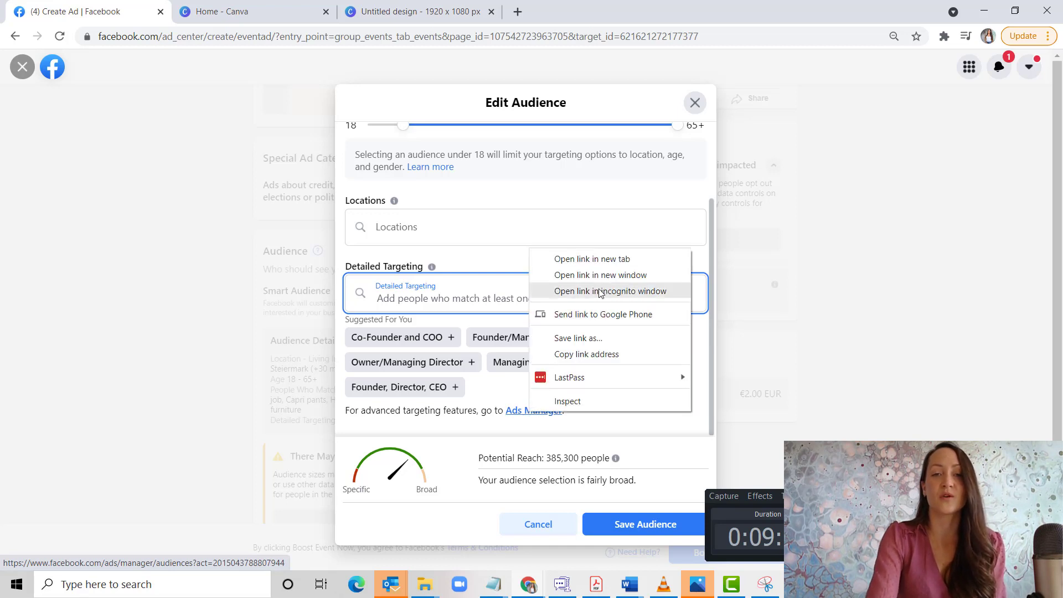
left_click(628, 261)
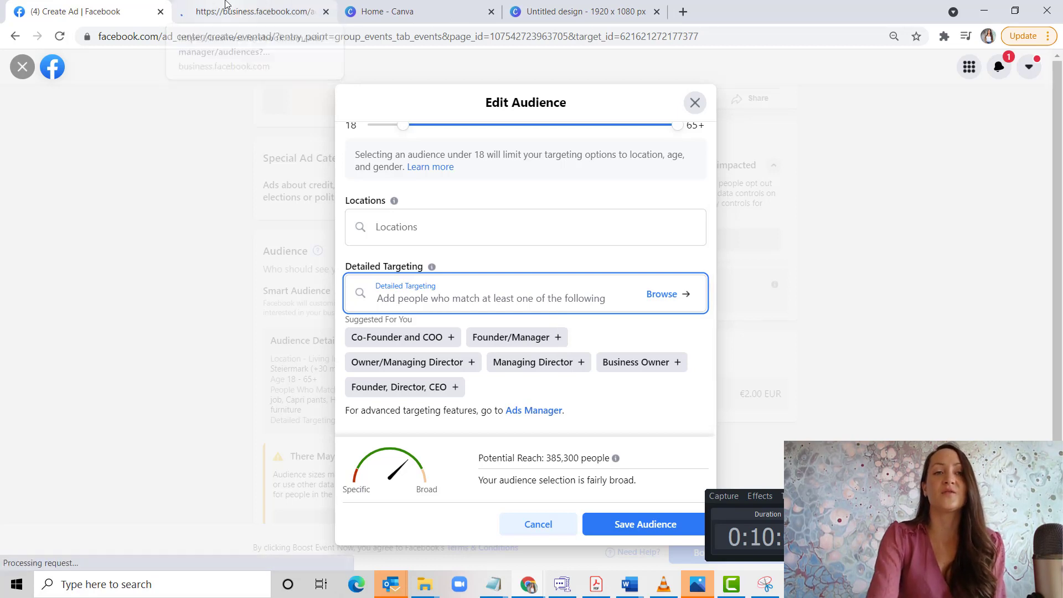
left_click(226, 3)
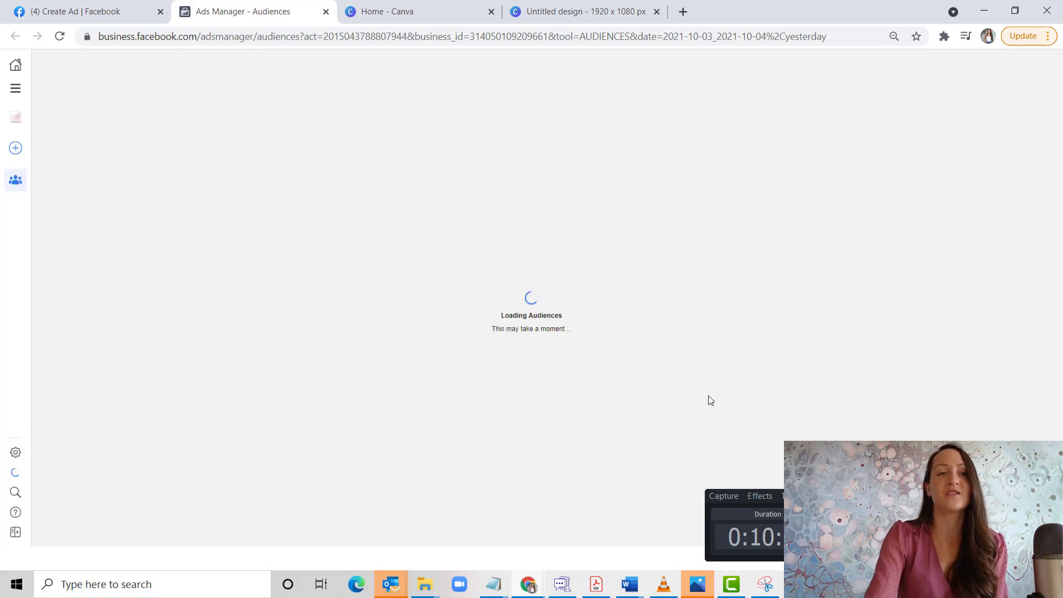
left_click(111, 12)
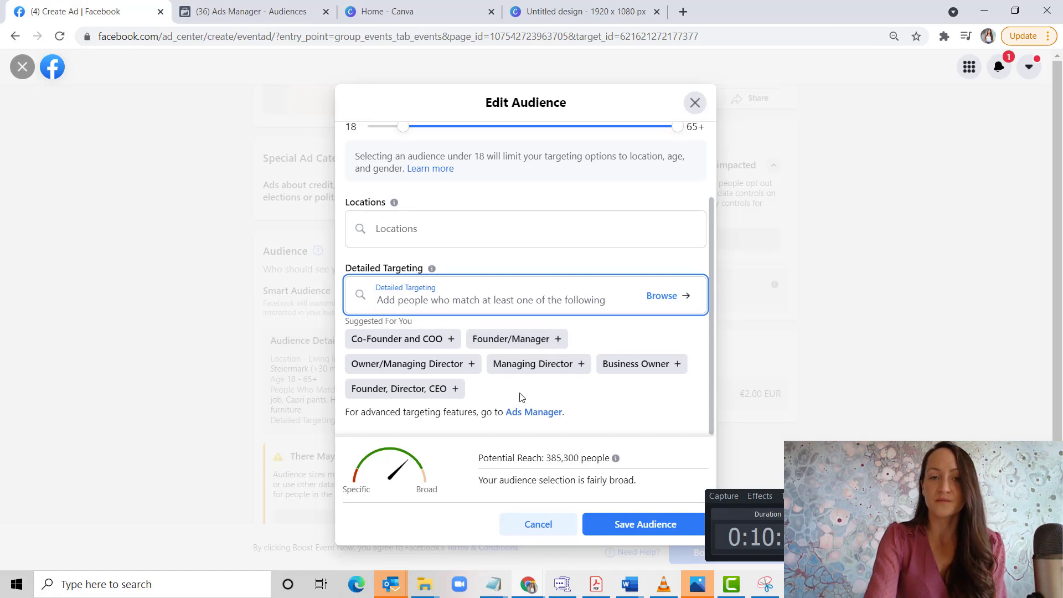
Step: Browse the Demographics and Interests categories of detailed targeting and go back to the audience settings
scroll(532, 390, "up", 1)
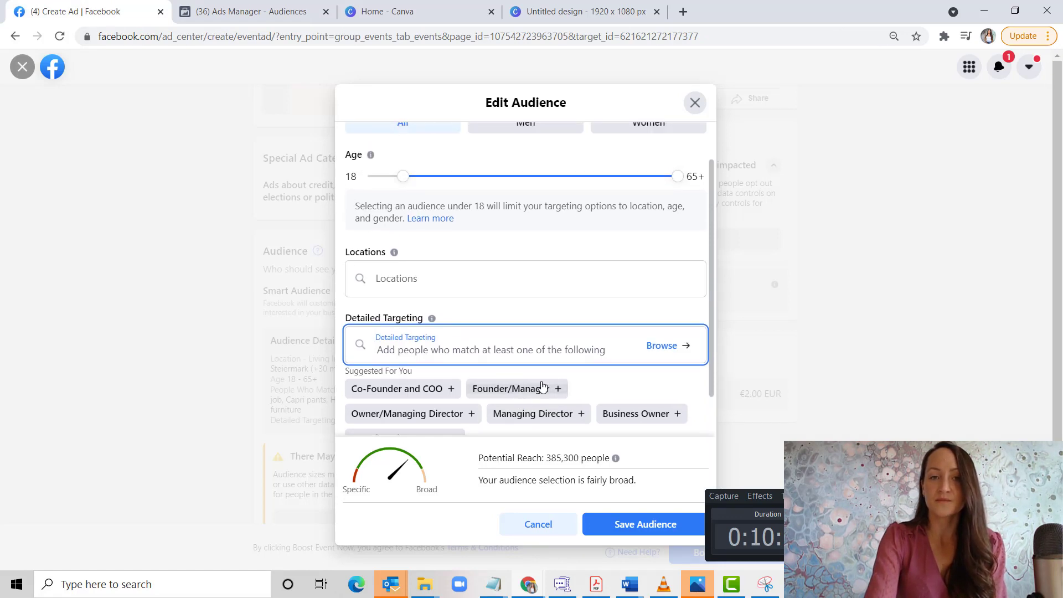
left_click(671, 348)
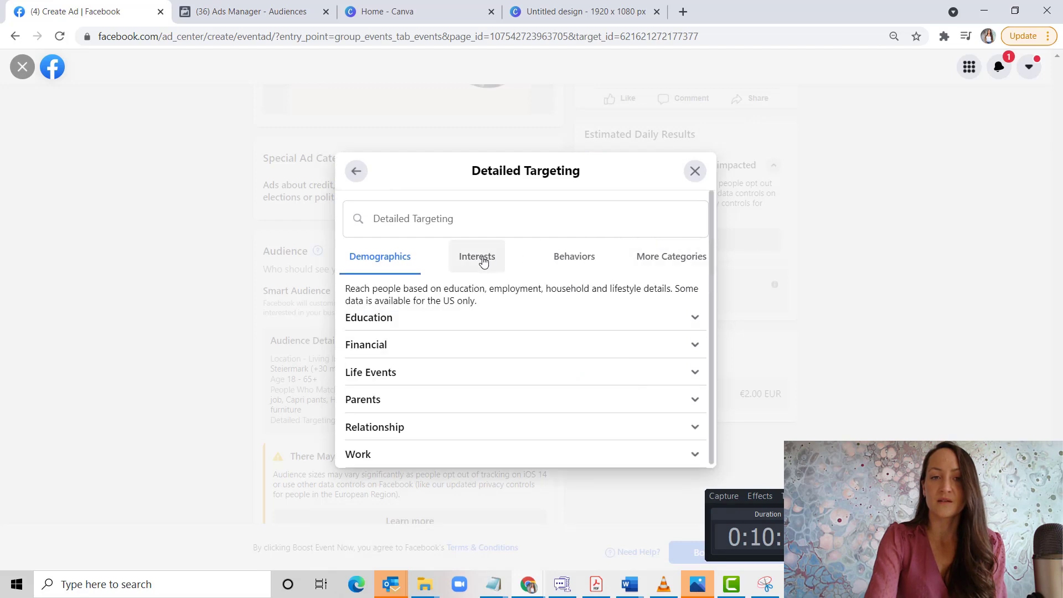
left_click(479, 258)
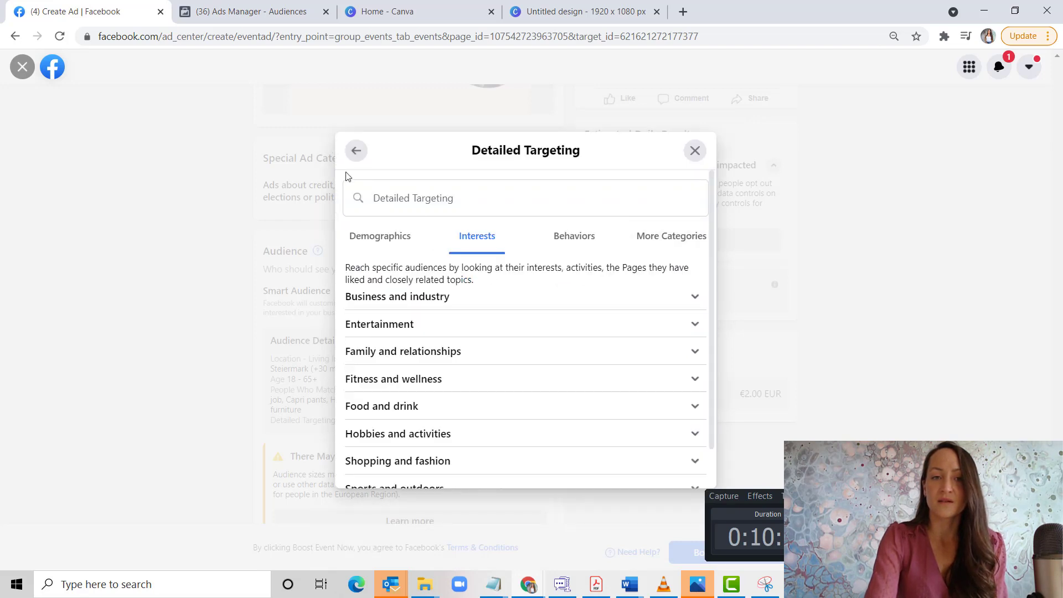
left_click(357, 150)
scroll(583, 364, "up", 1)
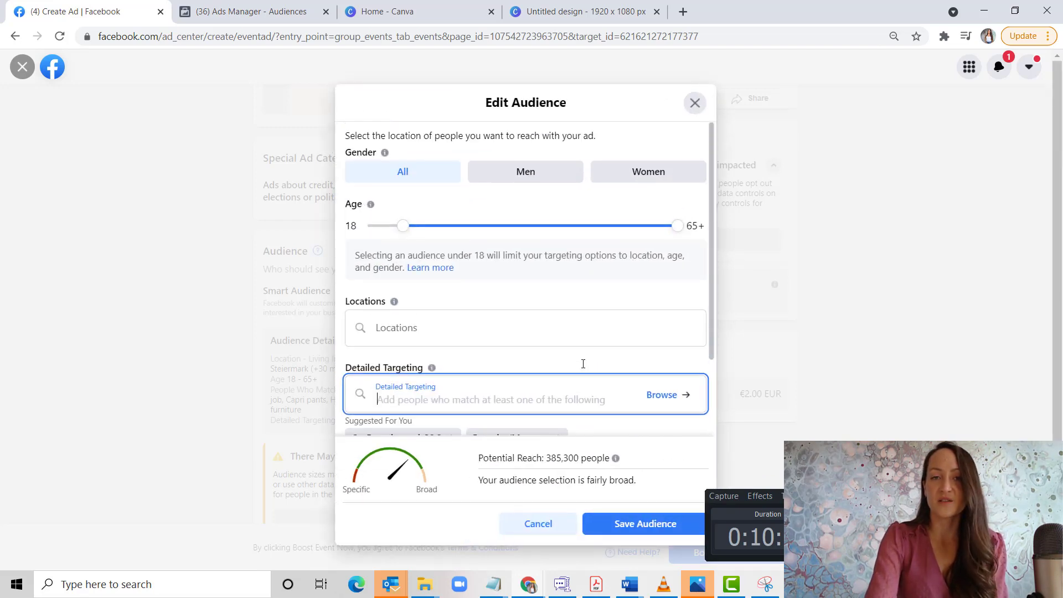
Step: Add the suggested job titles Co-Founder and COO and Owner/Managing Director to the detailed targeting and save the audience
scroll(583, 363, "down", 2)
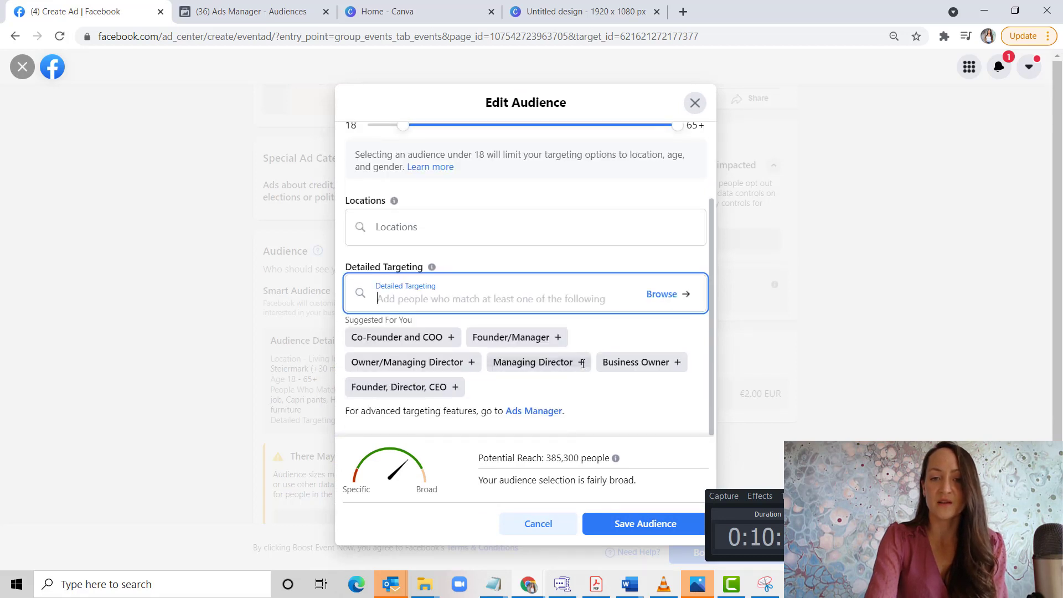
left_click(419, 342)
left_click(526, 384)
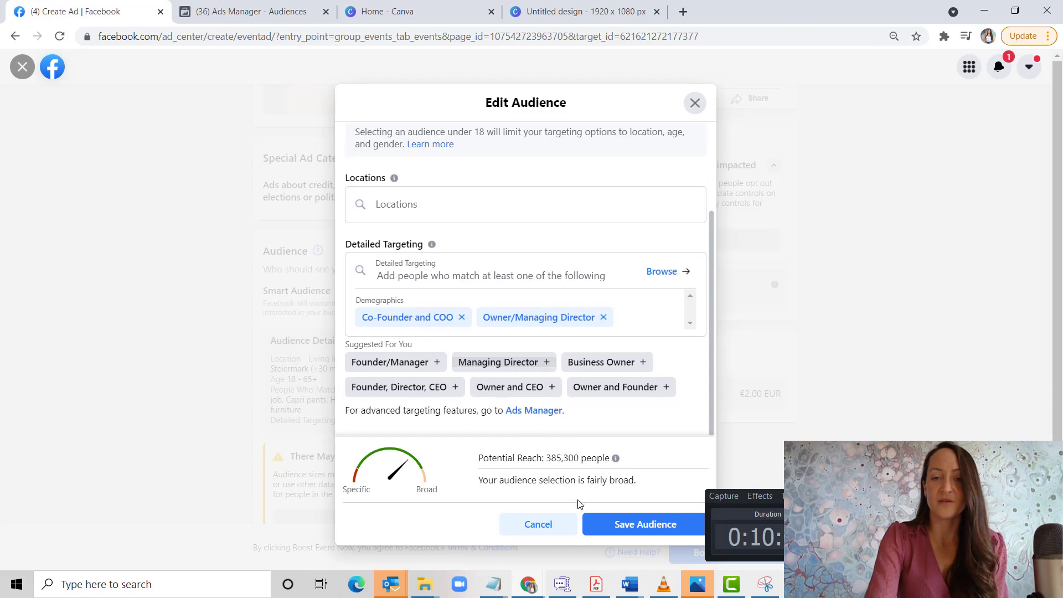
left_click(624, 524)
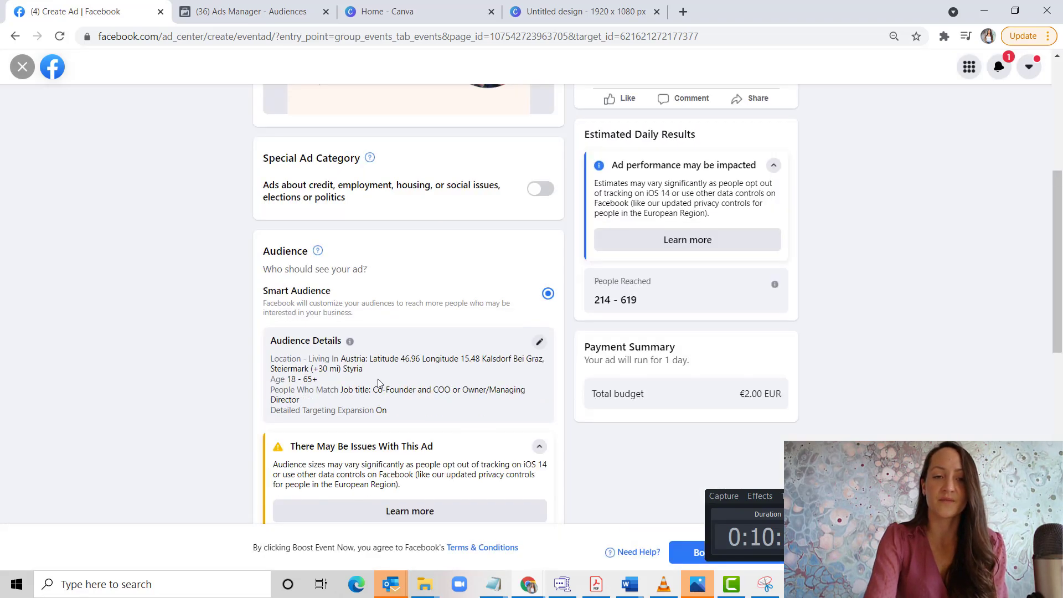
Step: Try the audience options for people chosen through targeting, people who like the Page, and people who like the Page plus their friends
scroll(378, 378, "down", 3)
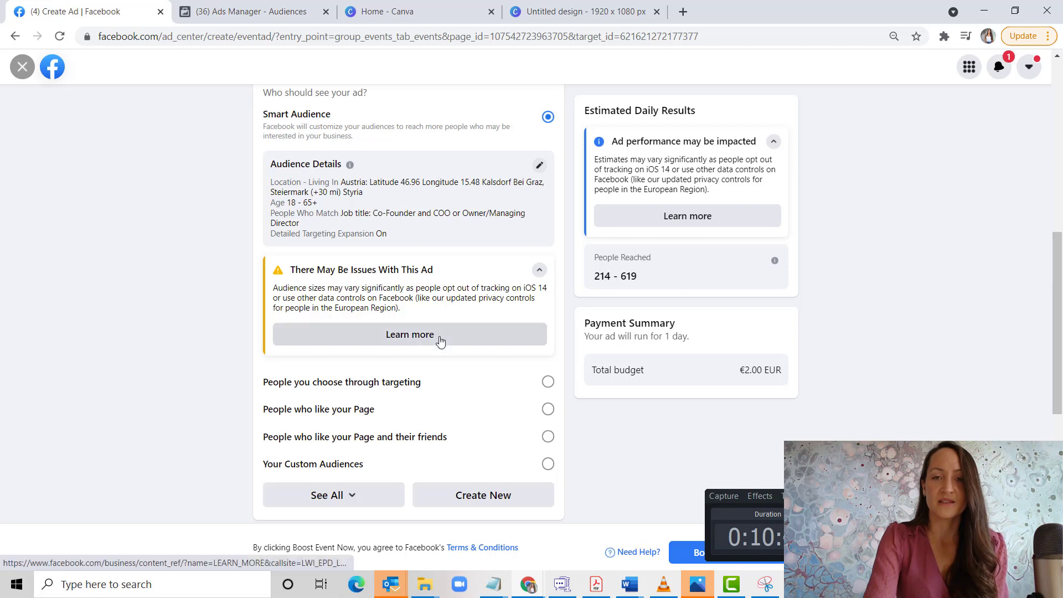
scroll(438, 340, "down", 2)
scroll(440, 341, "down", 1)
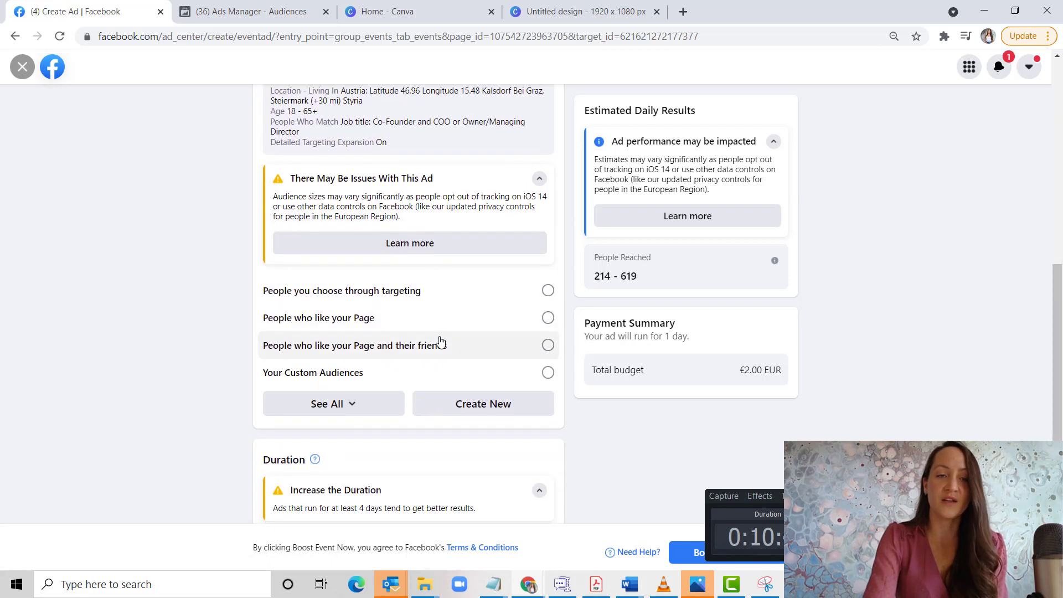
scroll(440, 340, "down", 1)
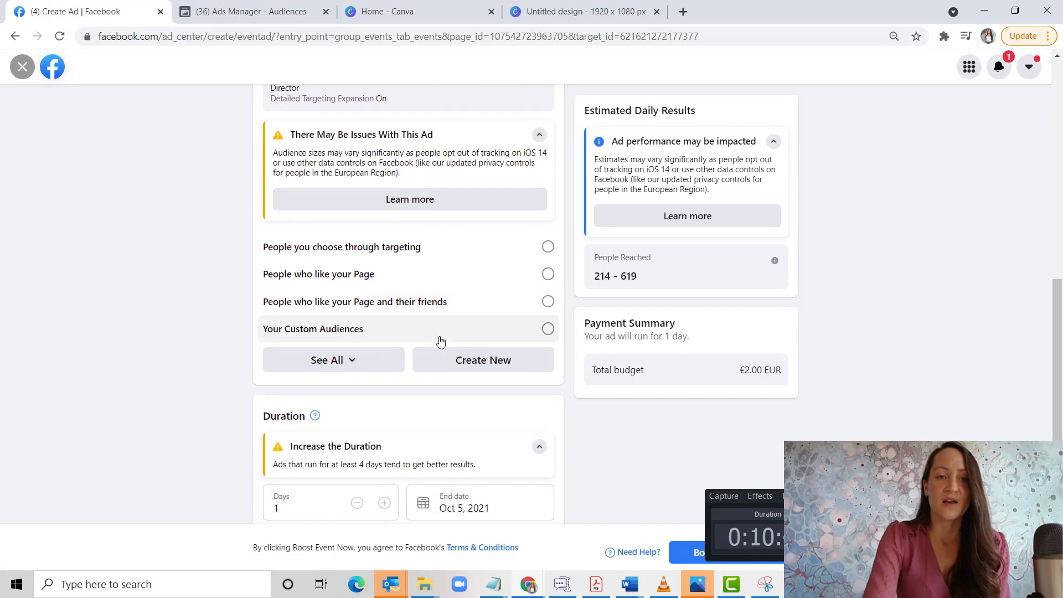
left_click(548, 247)
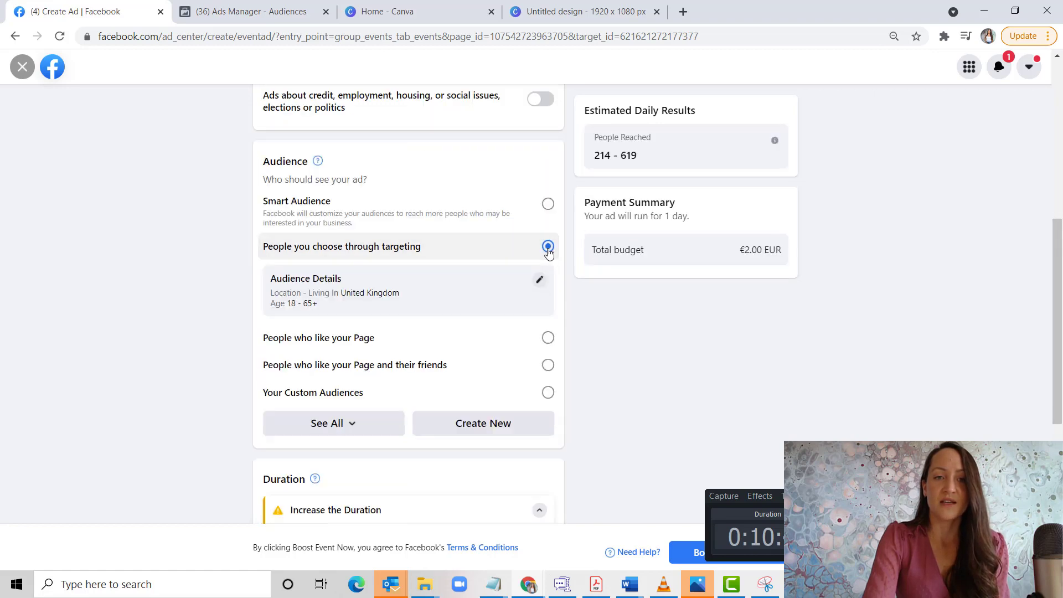
scroll(551, 266, "down", 1)
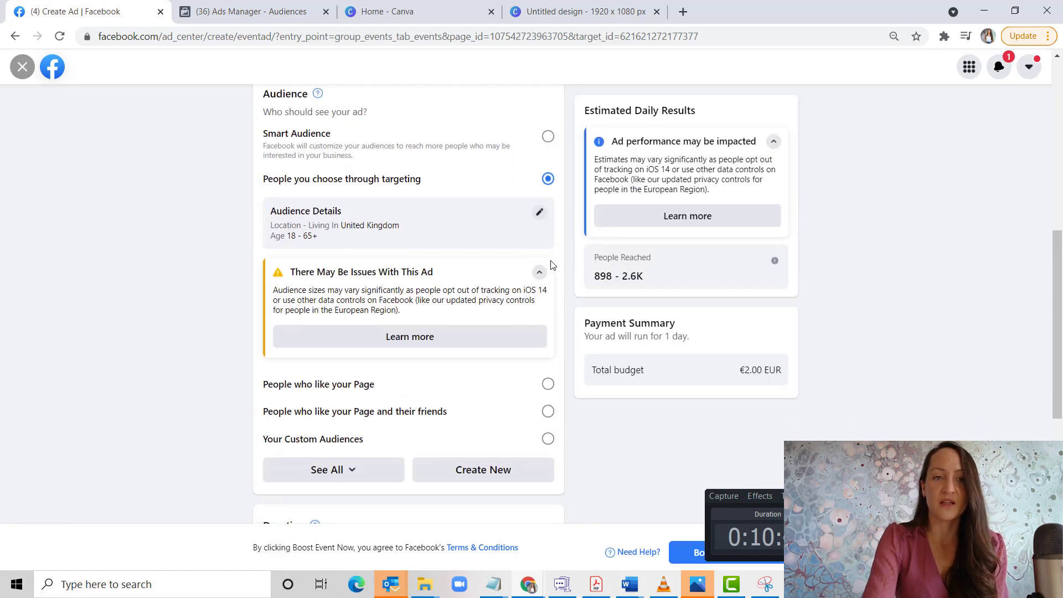
left_click(556, 392)
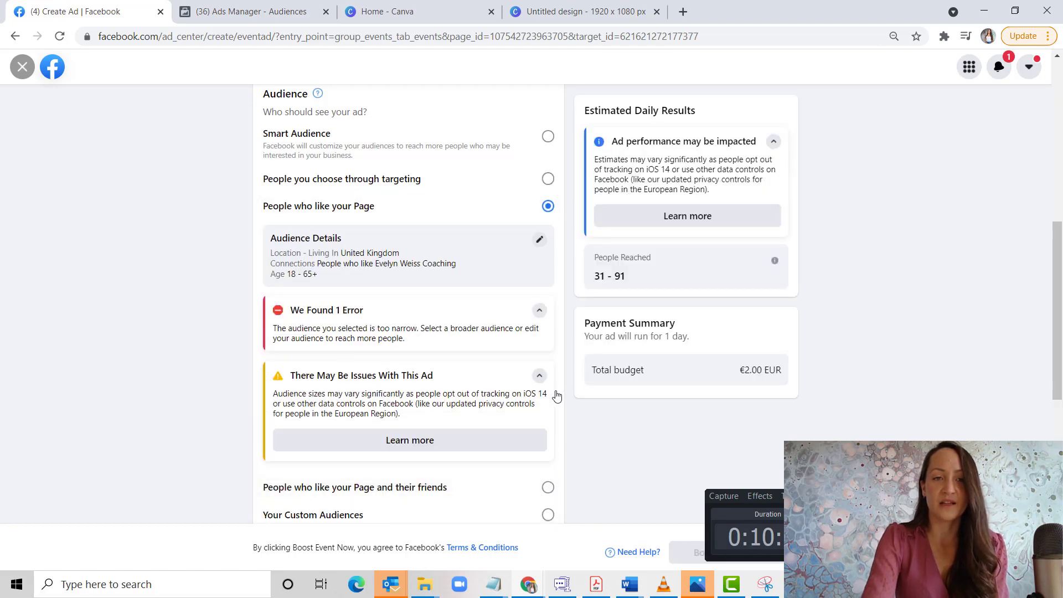
left_click(547, 488)
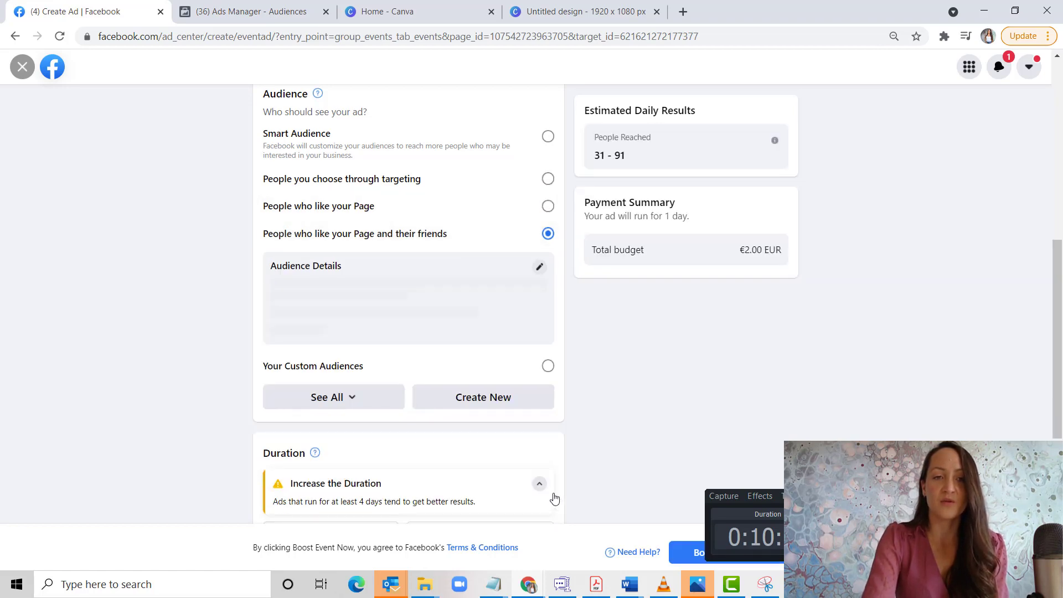
scroll(554, 499, "down", 2)
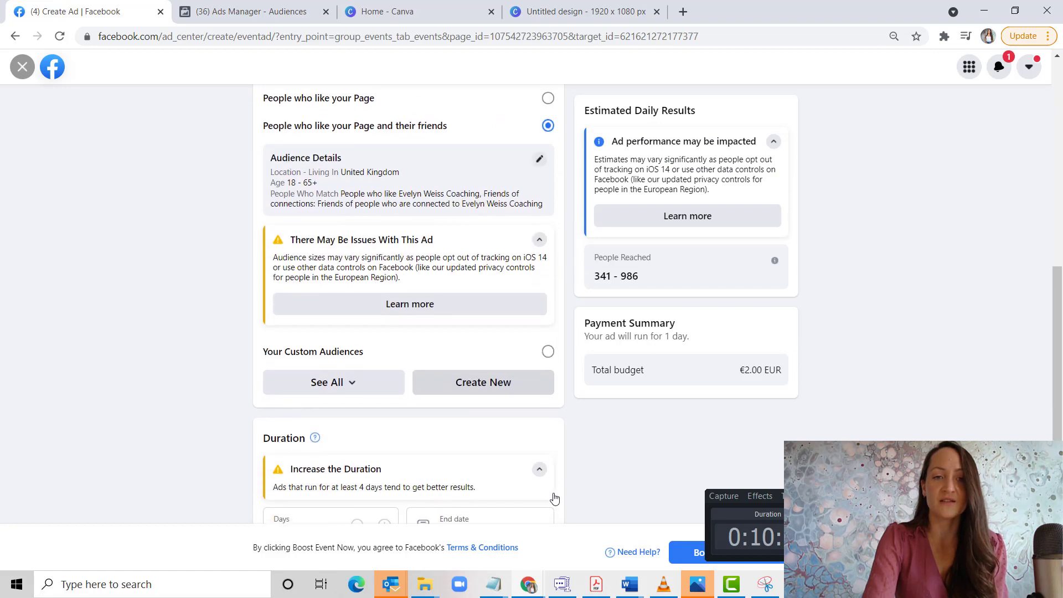
Step: Set the ad's audience to Your Custom Audiences and view the matching audience list in Ads Manager
left_click(548, 350)
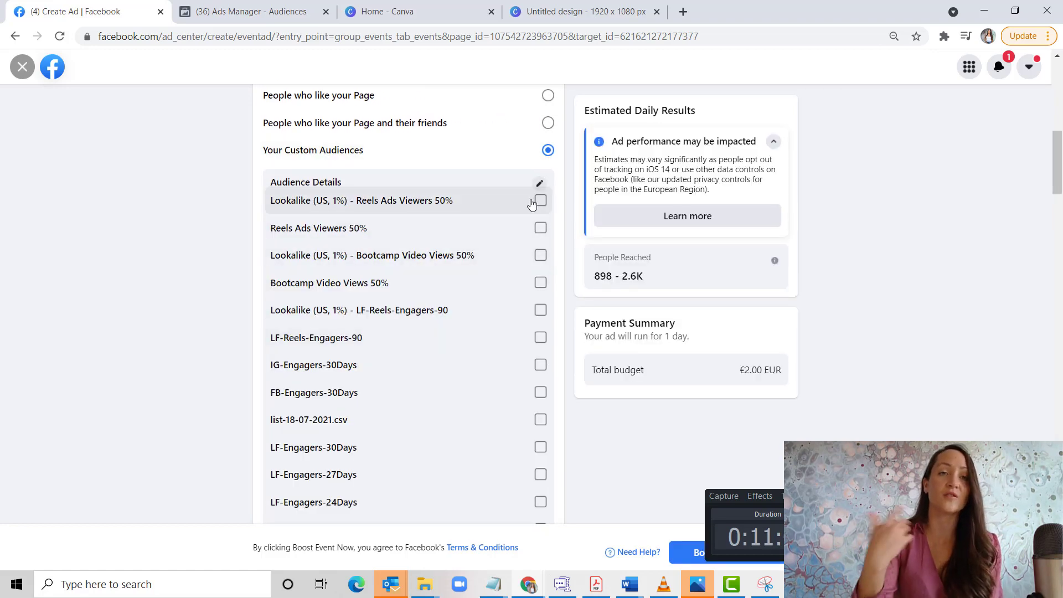
left_click(230, 6)
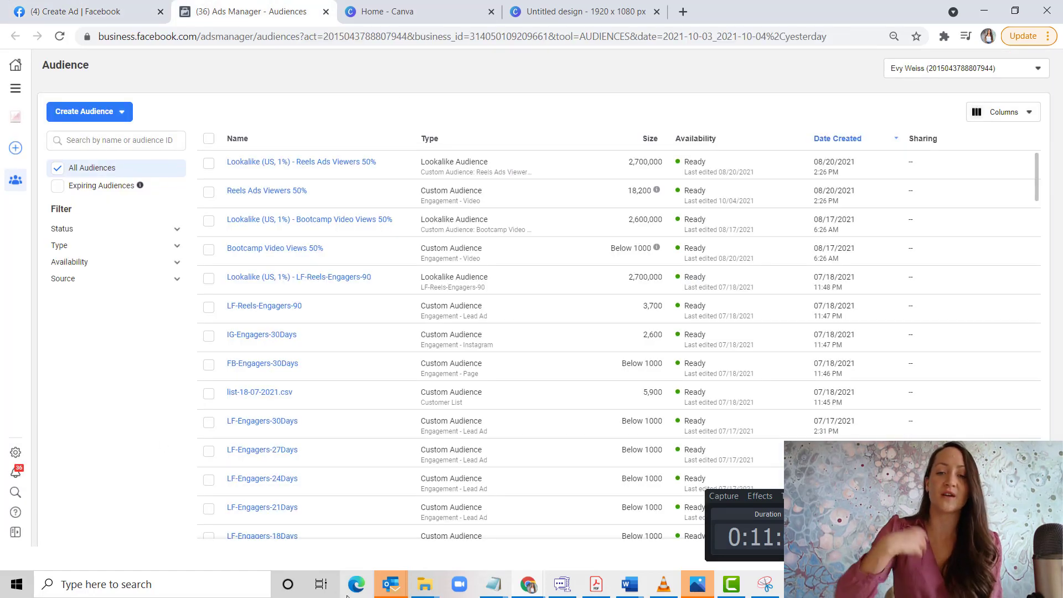
left_click(127, 18)
Step: Look through the custom audiences and include "Lookalike (US, 1%) - Reels Ads Viewers 50%" in the boost
scroll(433, 365, "down", 9)
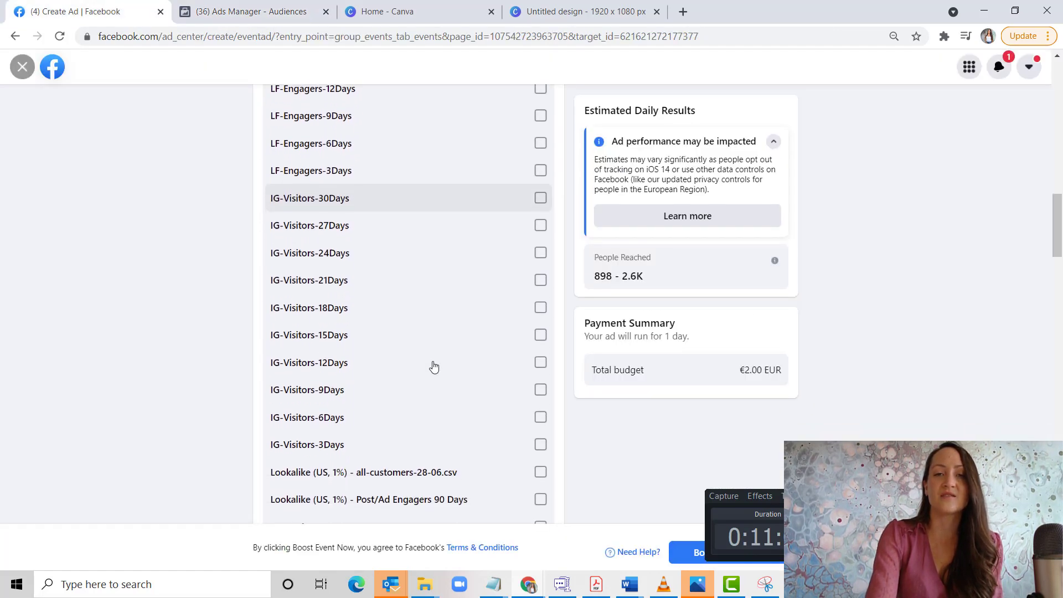
scroll(437, 365, "up", 16)
scroll(441, 365, "down", 3)
scroll(462, 344, "down", 5)
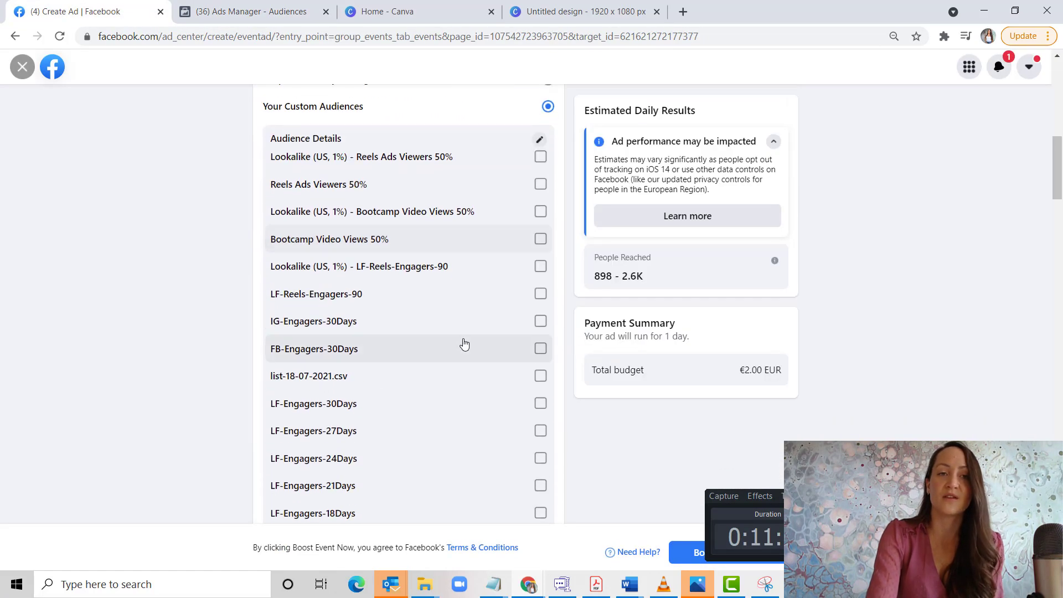
left_click(540, 158)
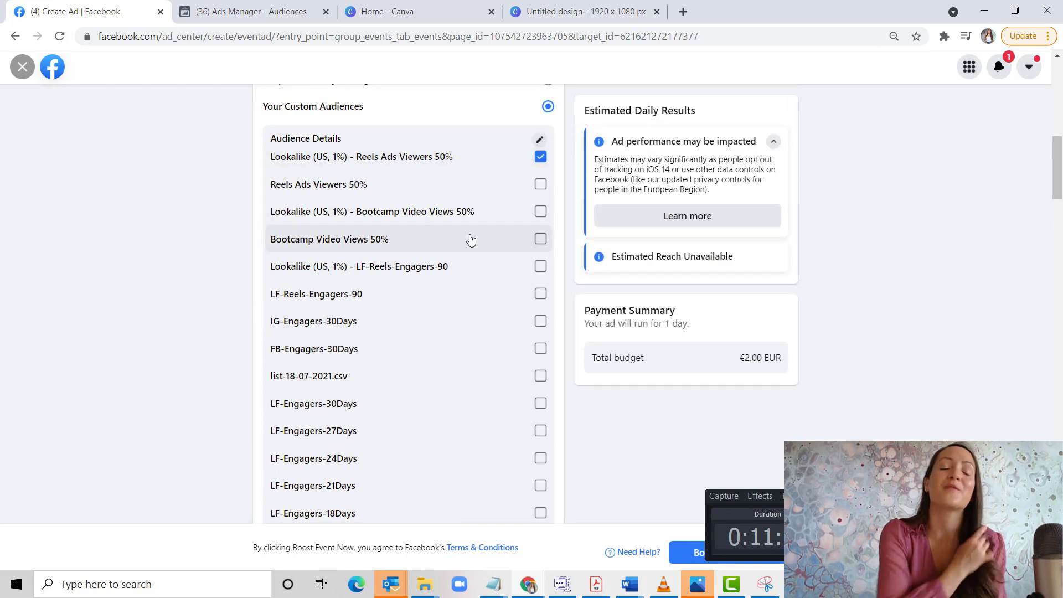
Step: Set the event ad's total budget to €4.00 for the one-day run and turn on Facebook Pixel tracking
scroll(471, 240, "down", 15)
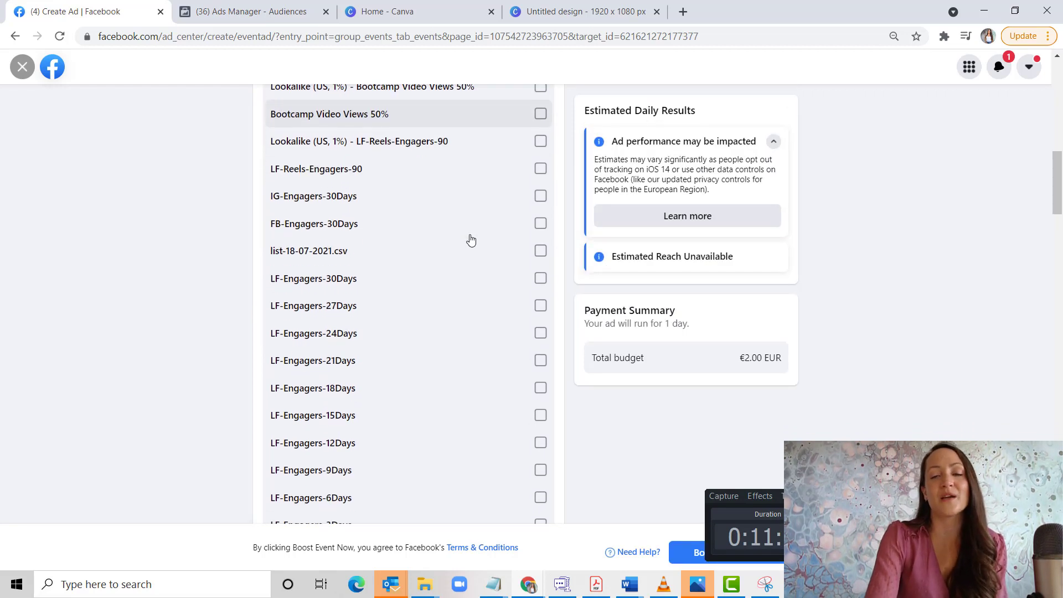
scroll(471, 239, "down", 15)
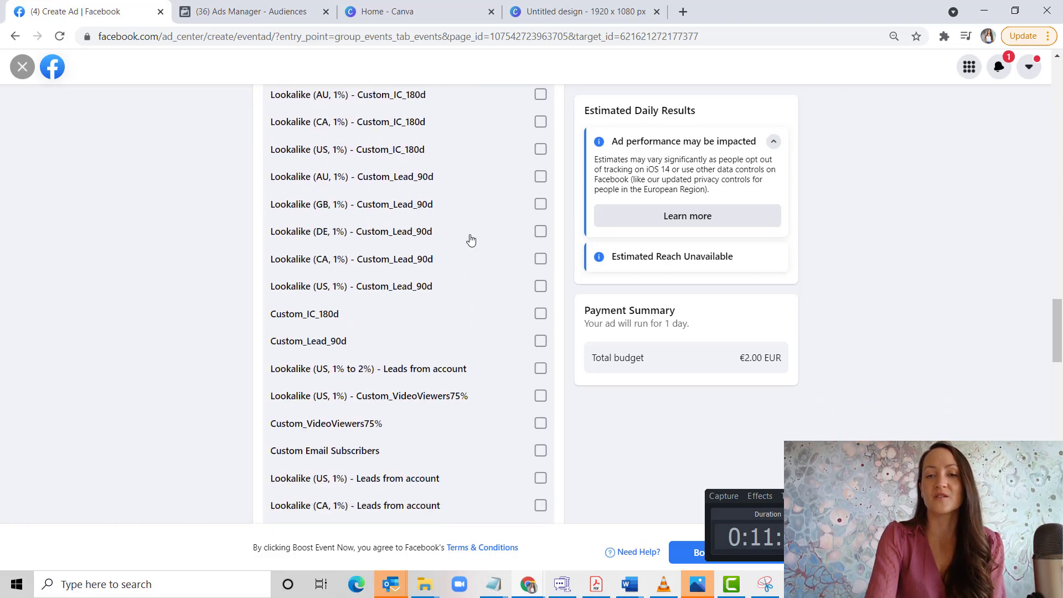
scroll(850, 304, "down", 9)
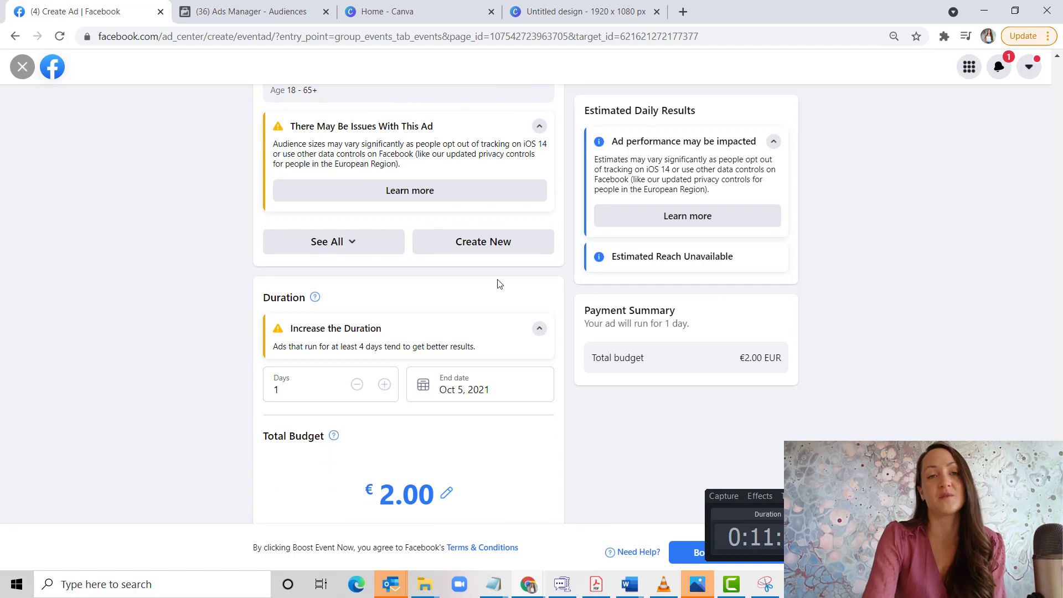
scroll(415, 366, "down", 3)
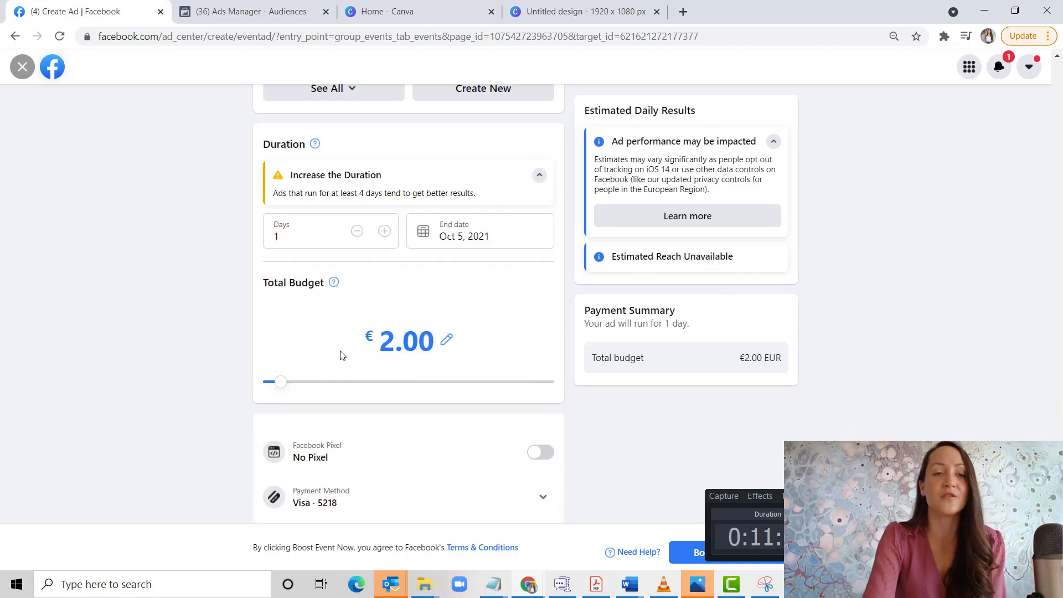
left_click_drag(288, 382, 303, 381)
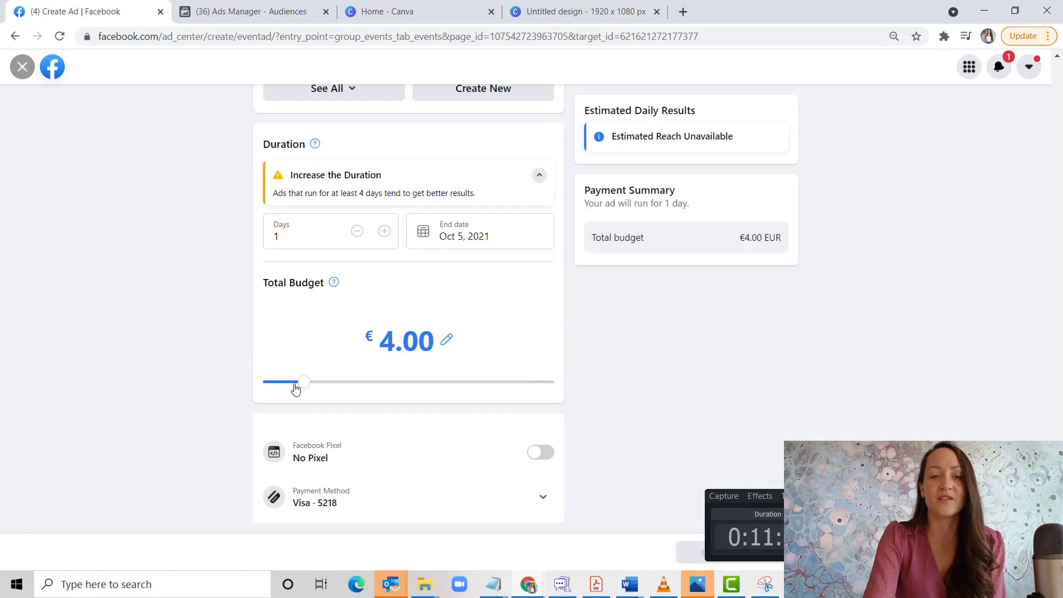
left_click(541, 452)
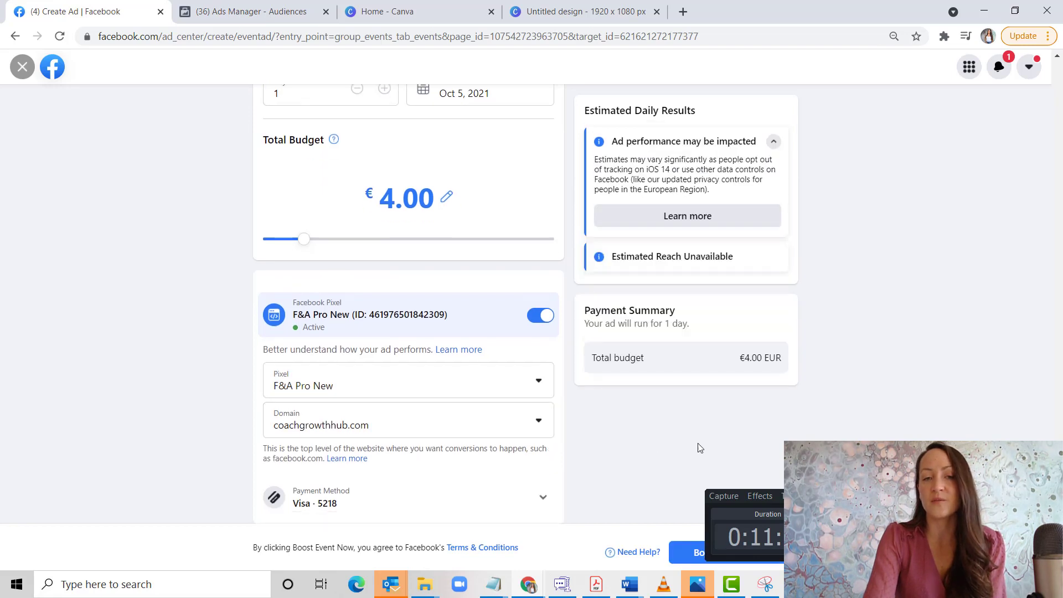
left_click_drag(874, 493, 867, 388)
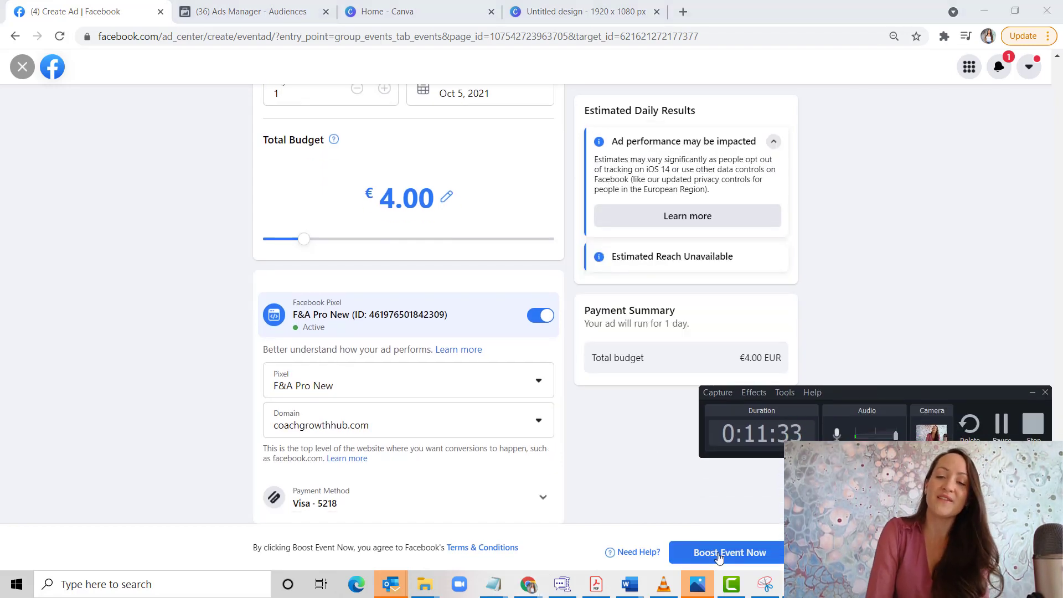